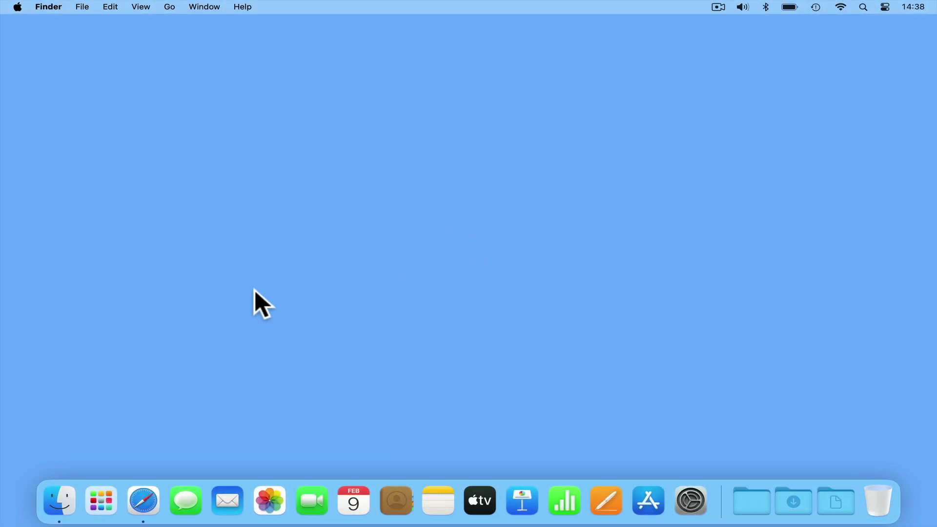
Launch Safari, load 192.168.1.1 and sign in to SRM with the administrator username and password
left_click(154, 490)
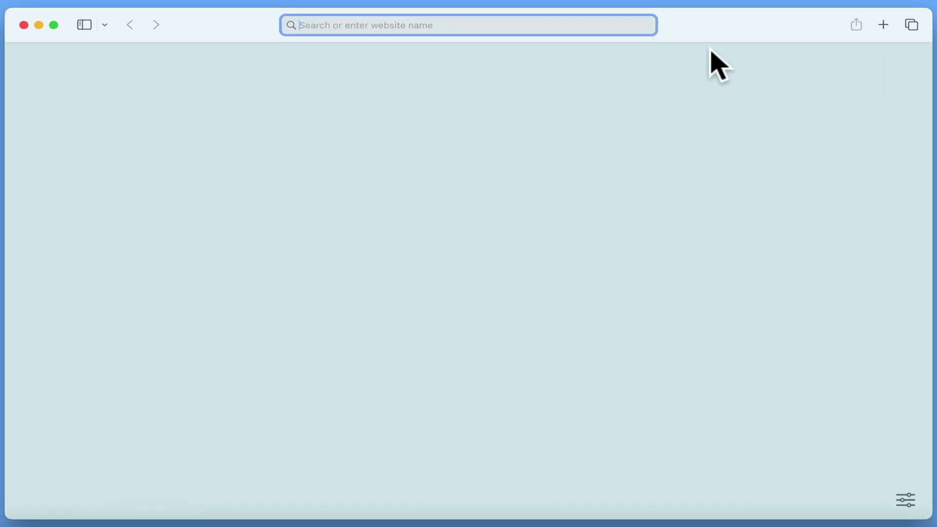
type("192.168.1.1")
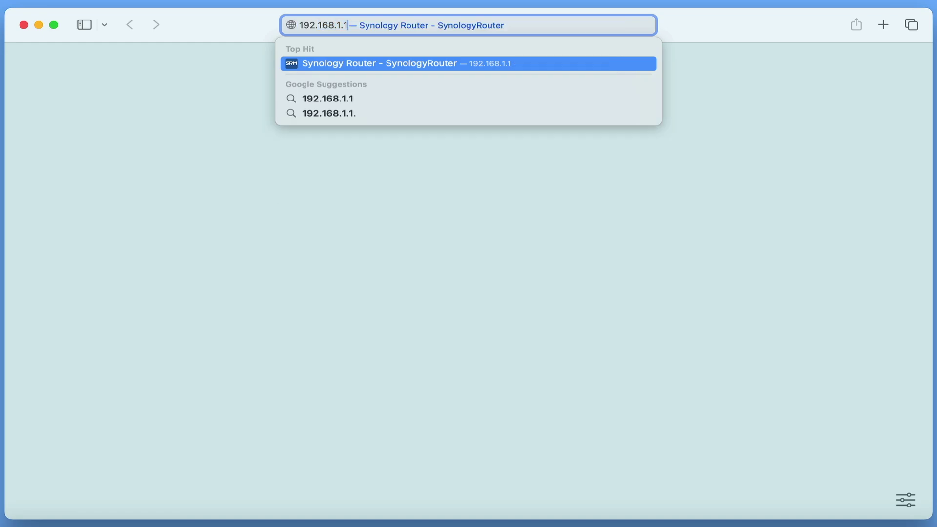
key("Return")
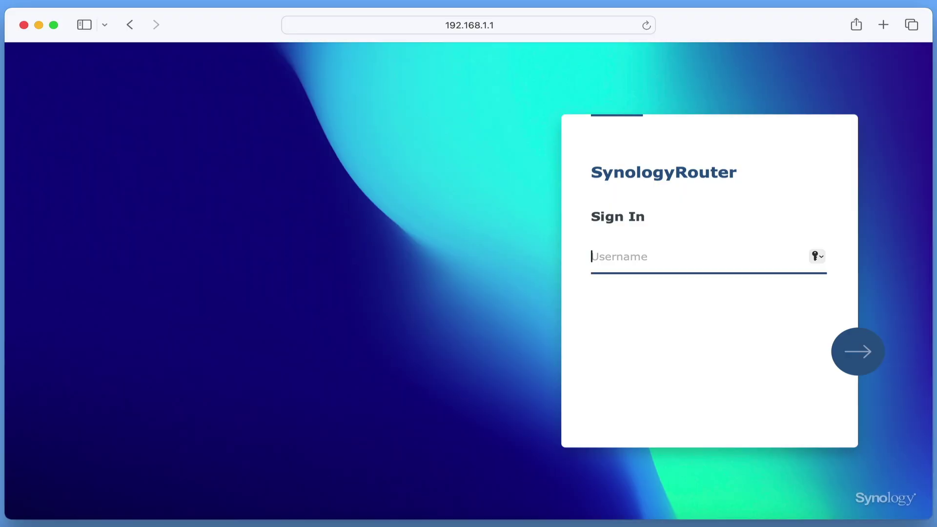
type("system-admin")
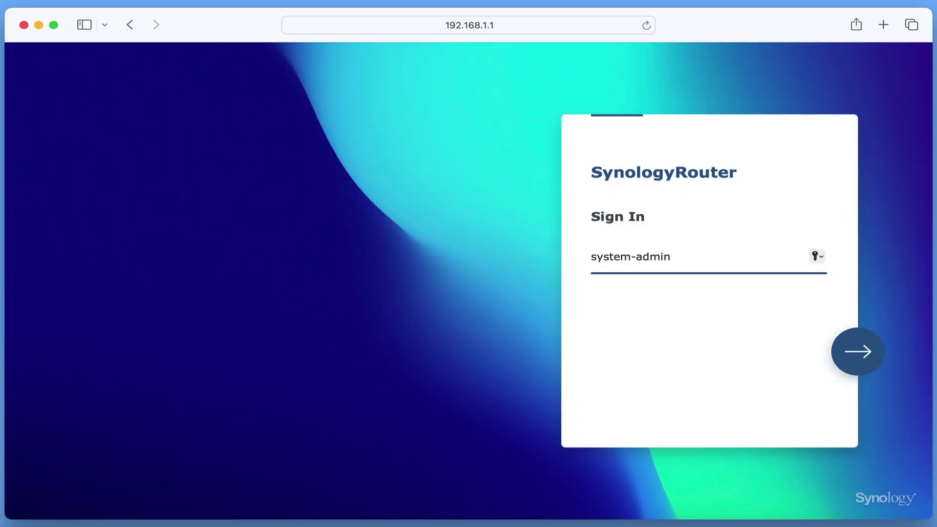
key("Return")
type("********")
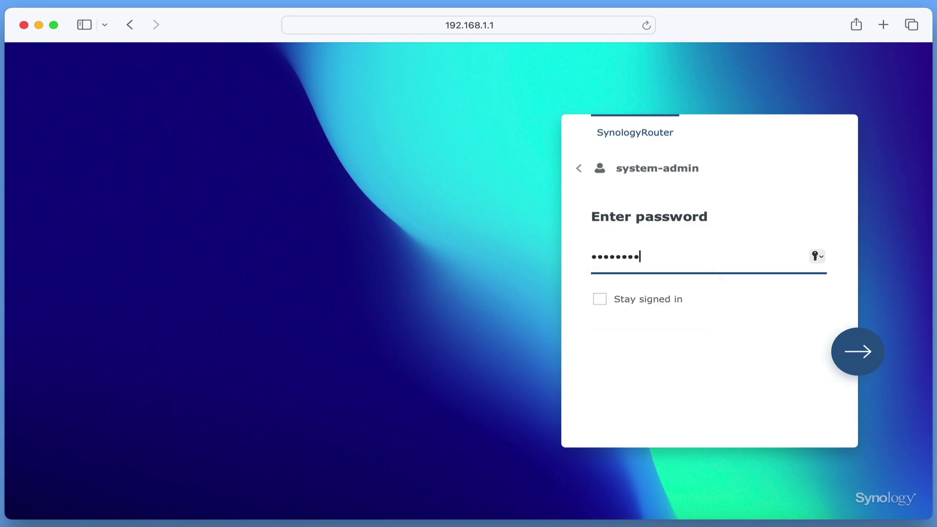
key("Return")
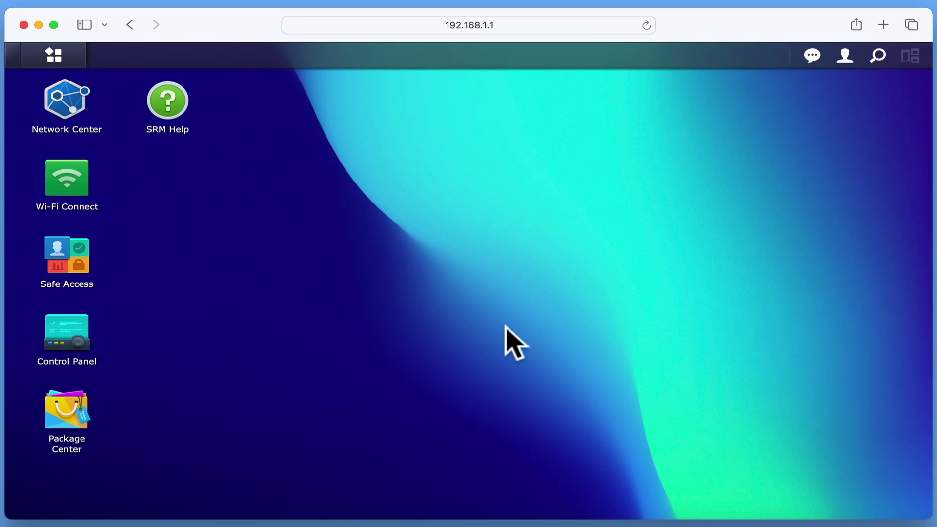
Open Control Panel's Storage page listing the usbshare1-1 shared folder and its permissions
left_click(68, 361)
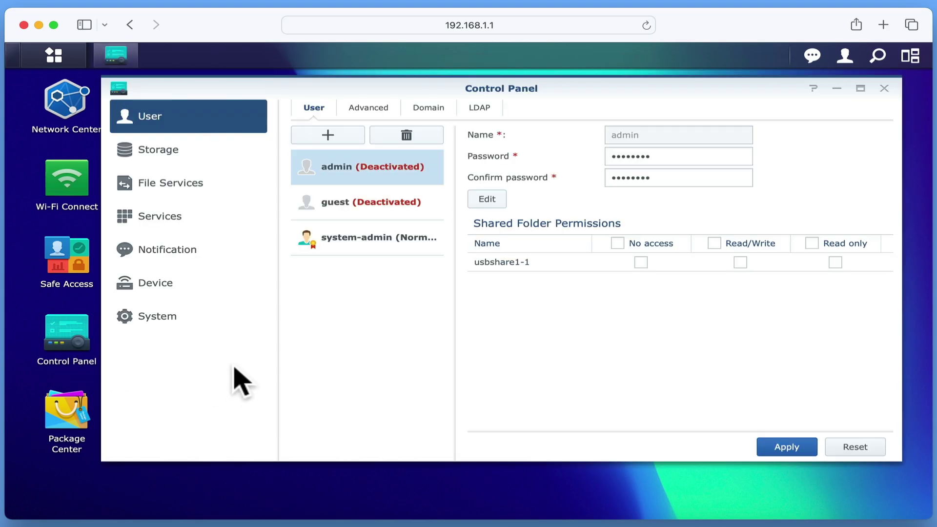
left_click(182, 157)
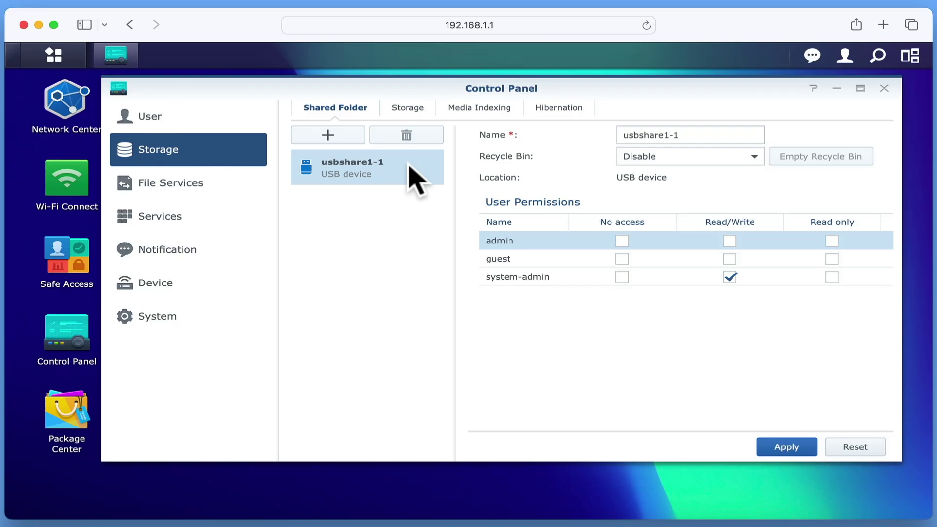
Select USB Disk 1 on the Storage tab: 0MB of 3.64TB, VFAT plus an unsupported partition
left_click(409, 108)
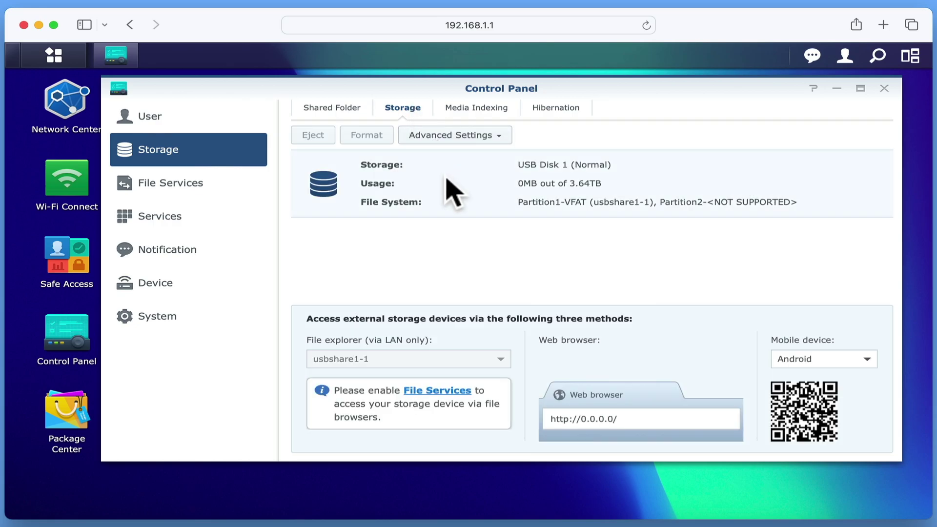
left_click(446, 178)
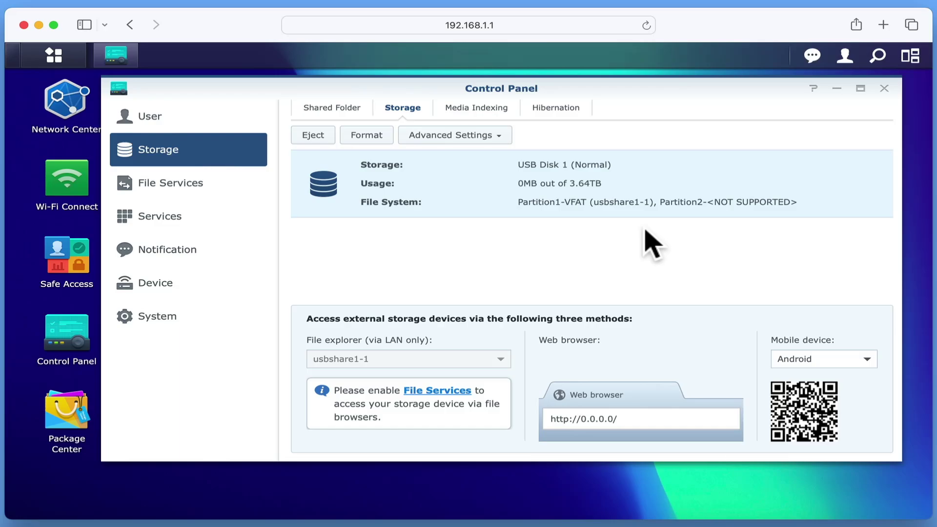
left_click(336, 110)
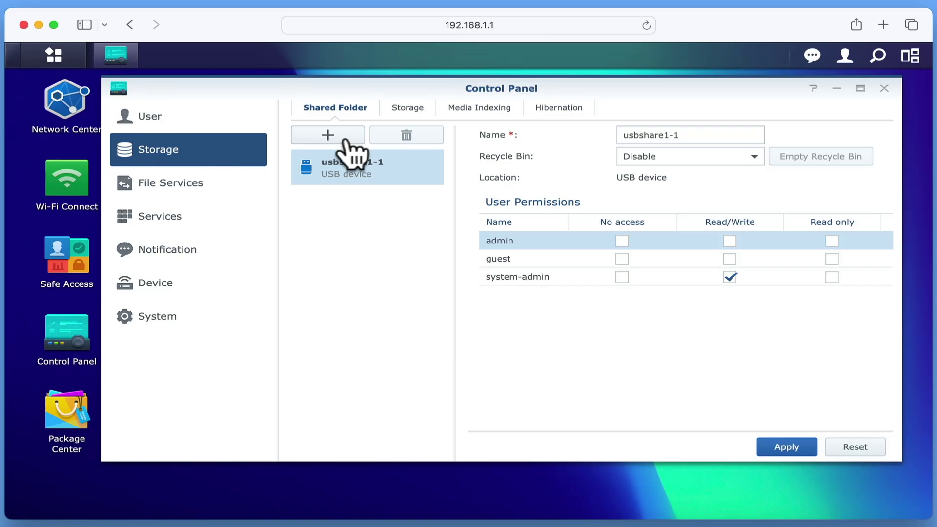
left_click(345, 141)
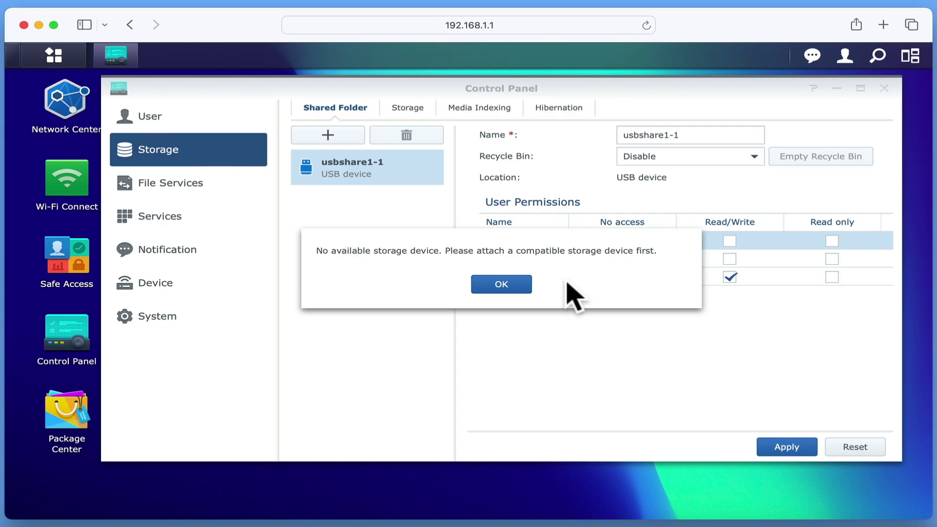
left_click(516, 288)
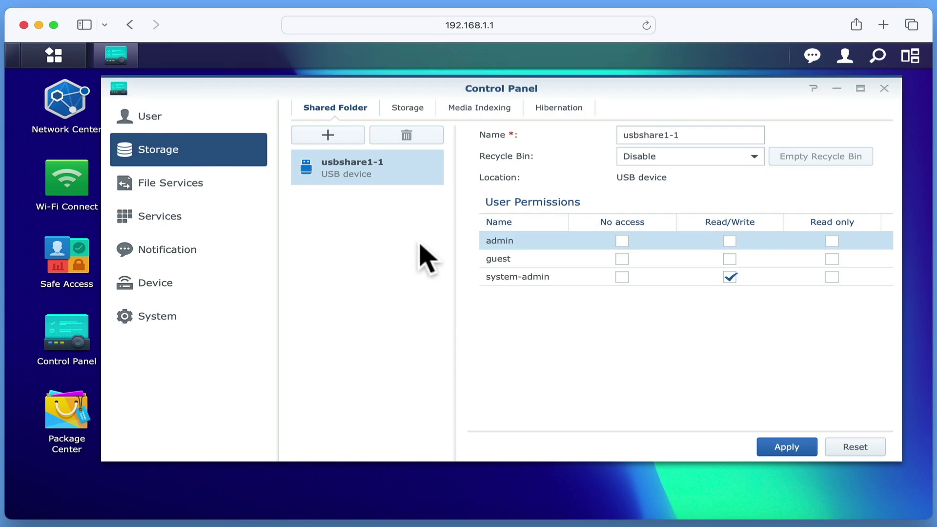
left_click(402, 110)
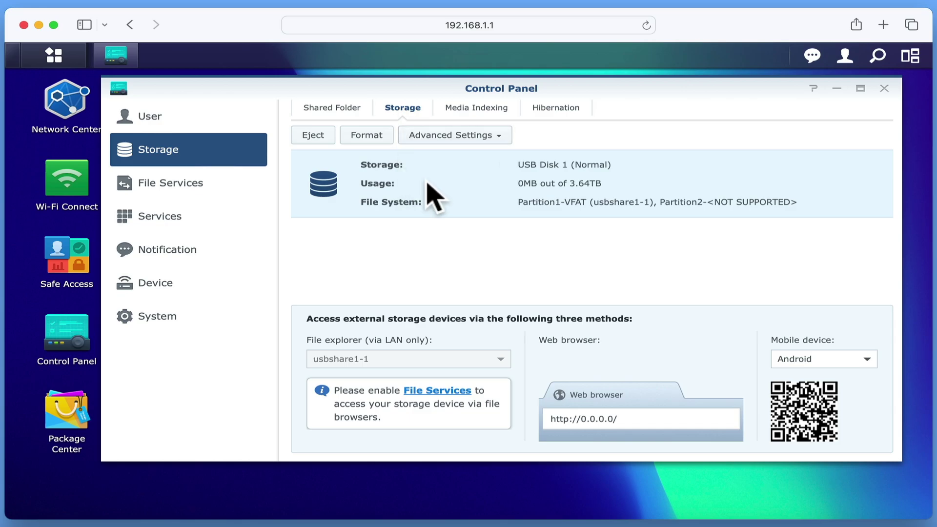
Format the entire USB Disk 1 as EXT4 after FAT32 fails over 2TB, confirming data erasure
left_click(373, 139)
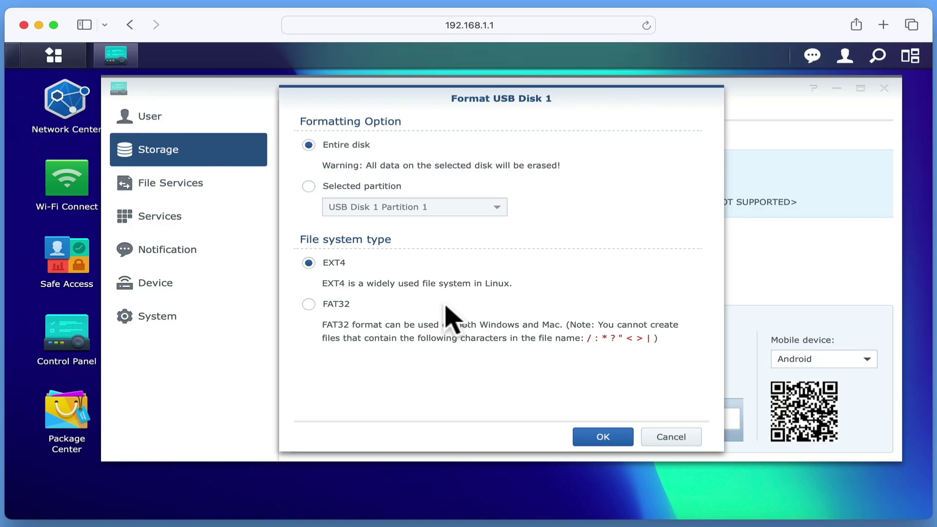
left_click(309, 305)
left_click(602, 437)
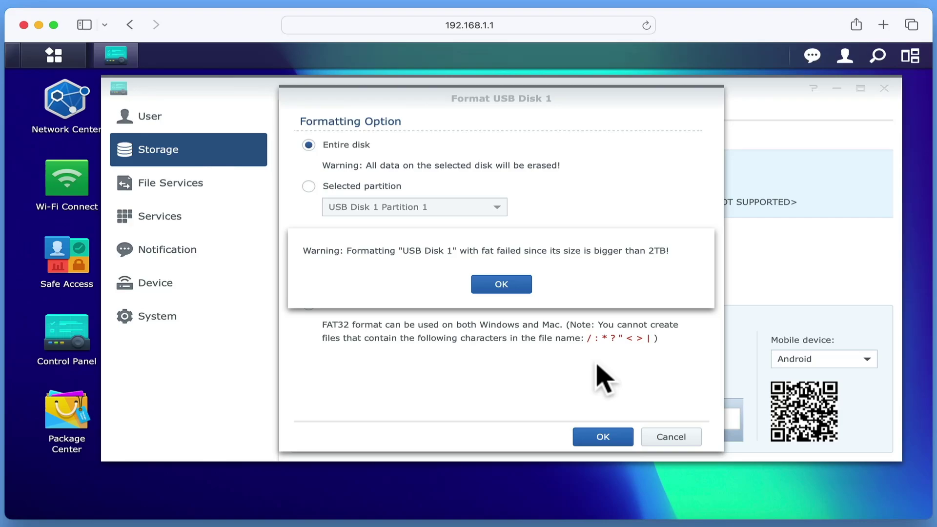
left_click(521, 285)
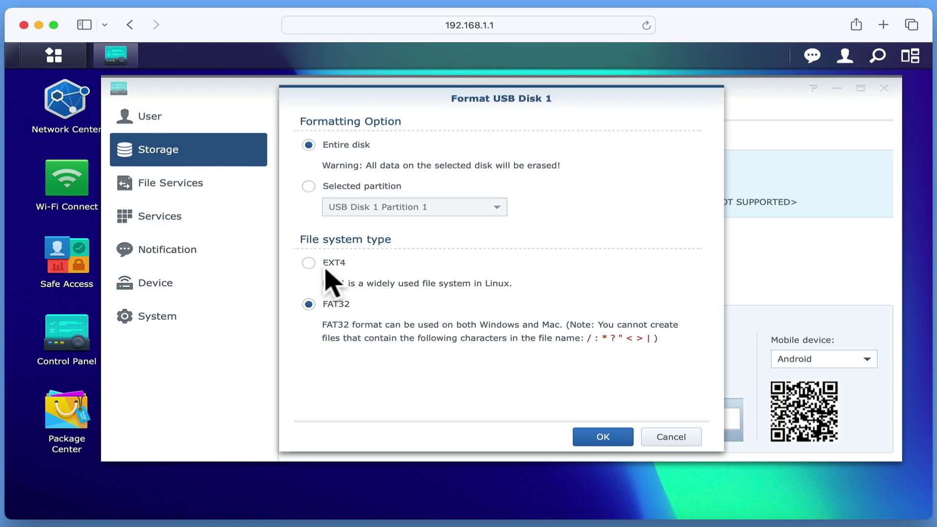
left_click(312, 263)
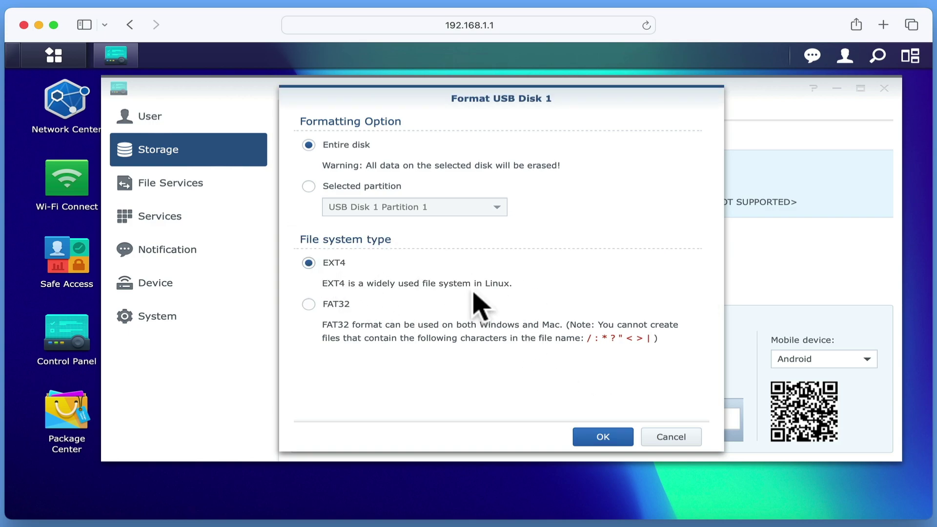
left_click(601, 436)
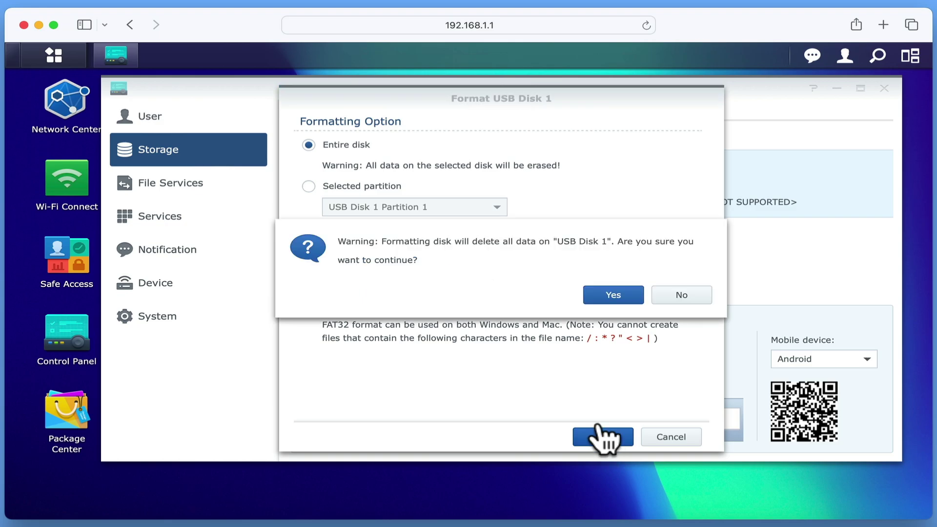
left_click(626, 301)
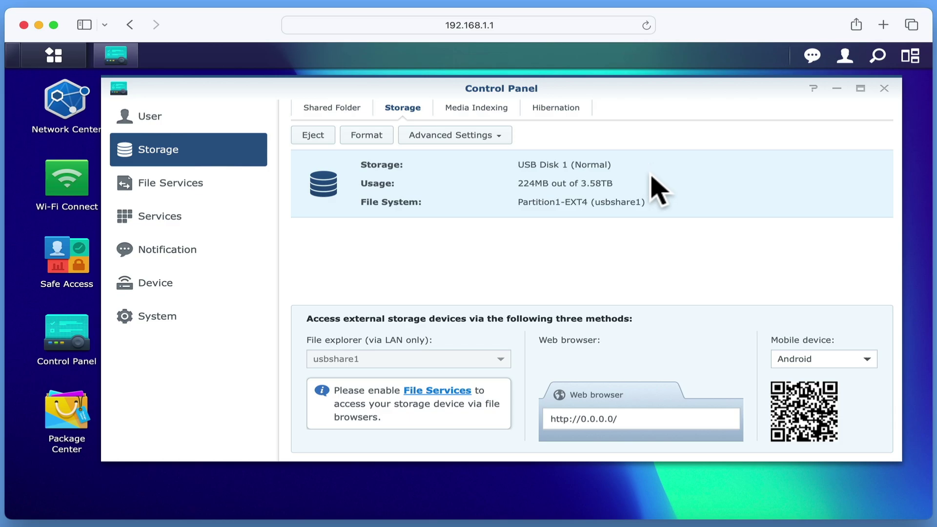
Create the 'Public' shared folder with Recycle Bin enabled and apply its default permissions
left_click(326, 109)
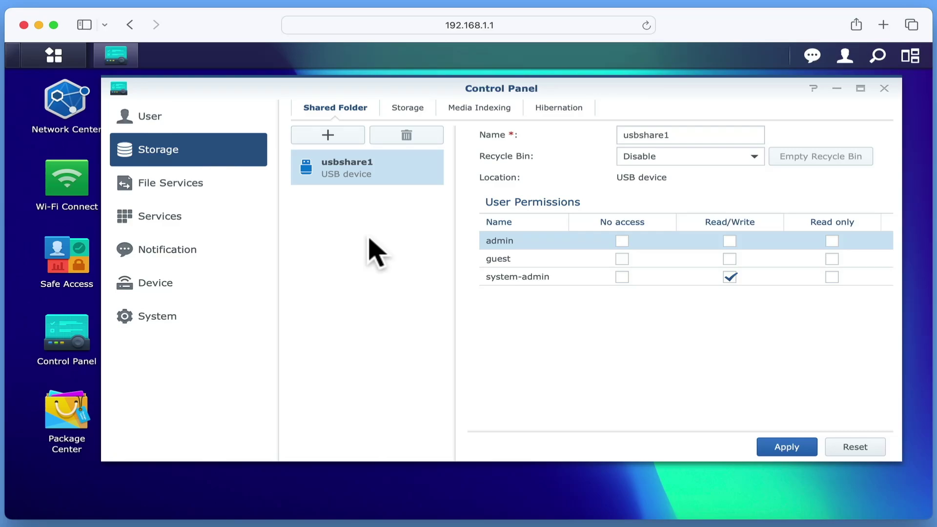
left_click(342, 135)
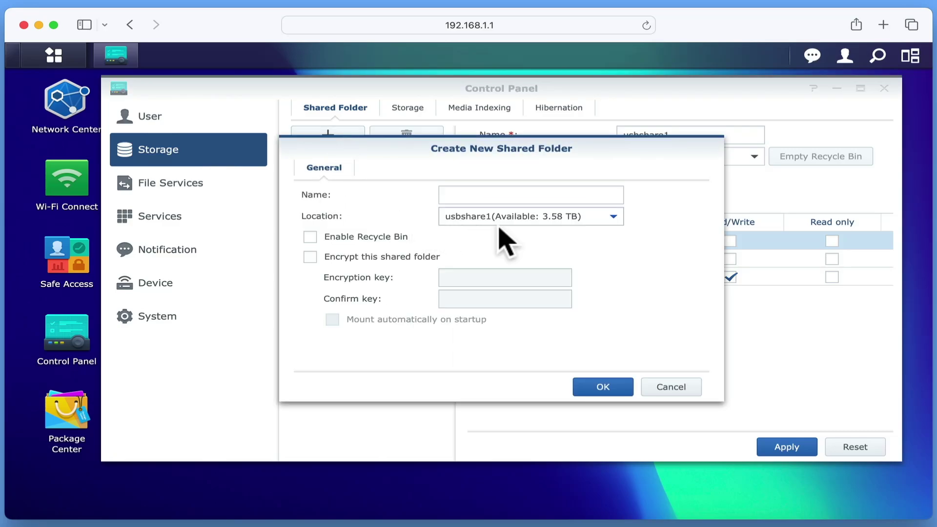
left_click(577, 195)
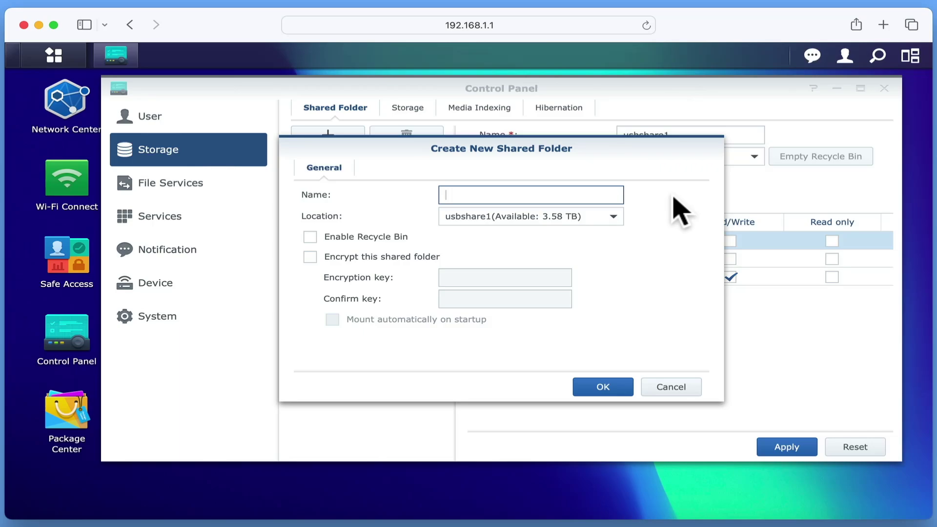
type("p")
key("BackSpace")
type("Public")
left_click(392, 239)
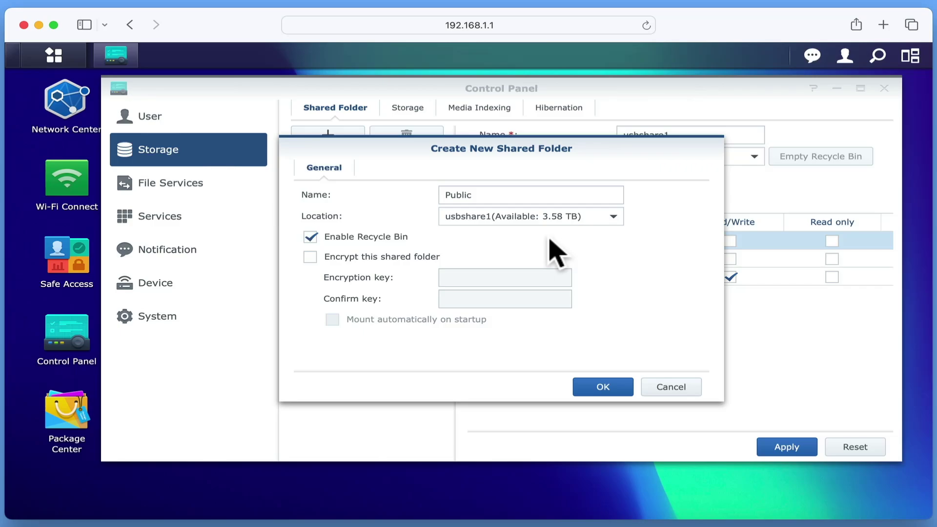
left_click(613, 387)
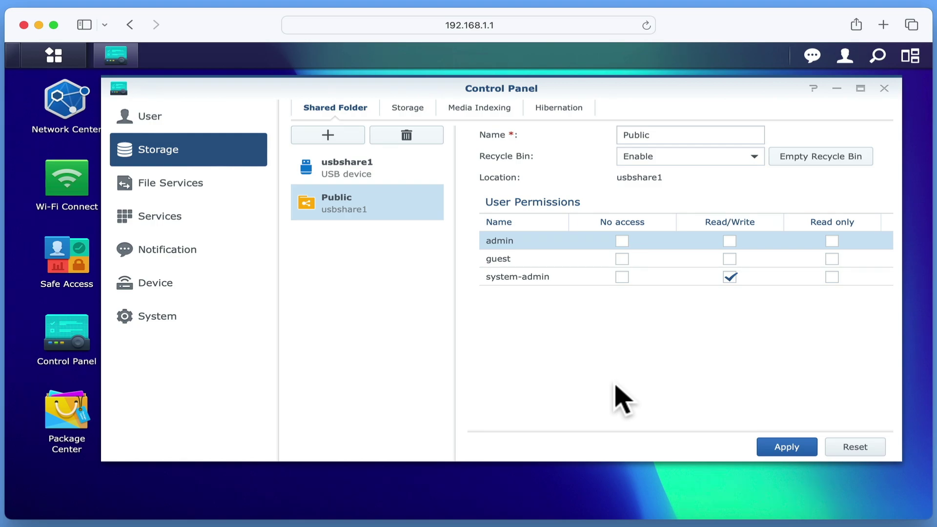
left_click(781, 445)
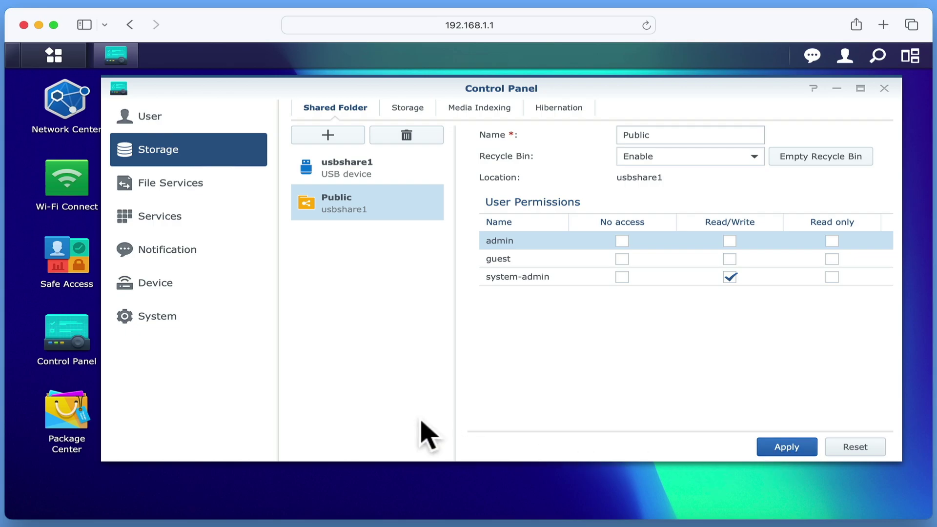
Enable the Windows file service after reviewing FTP and WebDAV, leaving Advanced Settings unchanged
left_click(195, 191)
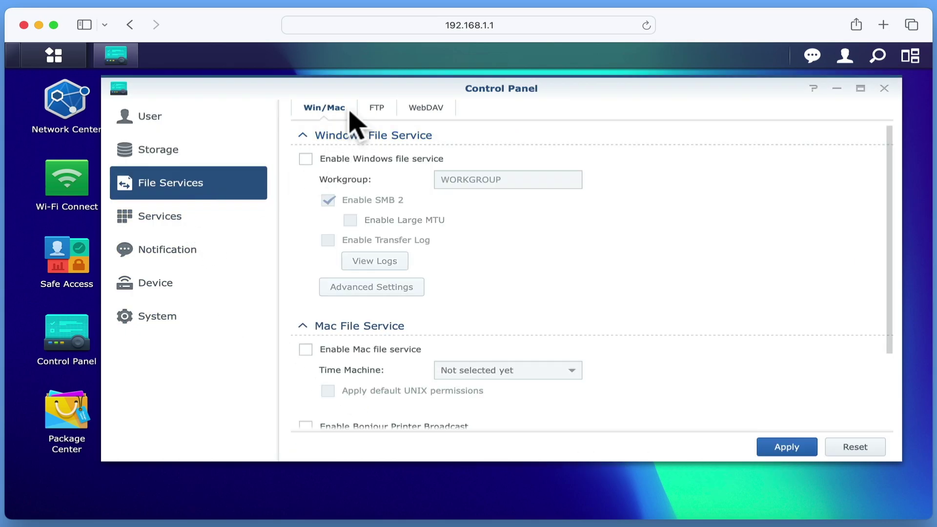
left_click(375, 112)
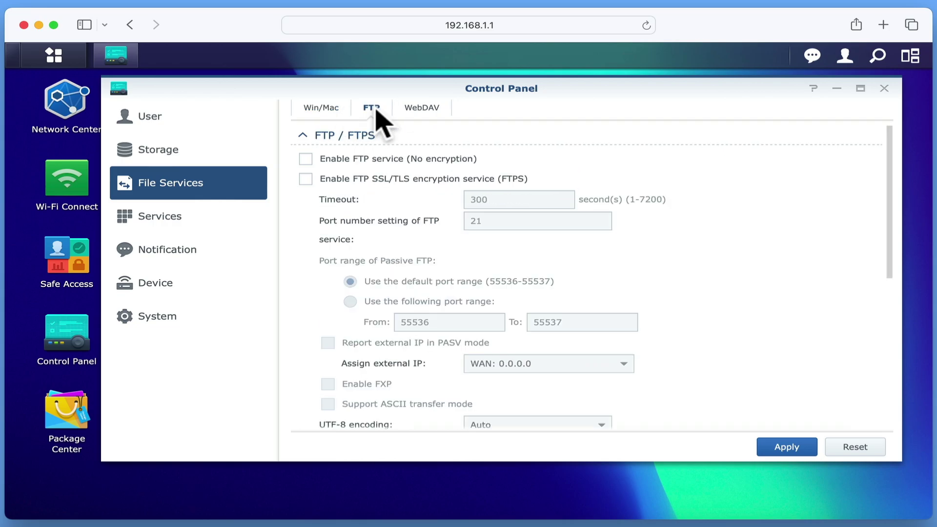
left_click(422, 111)
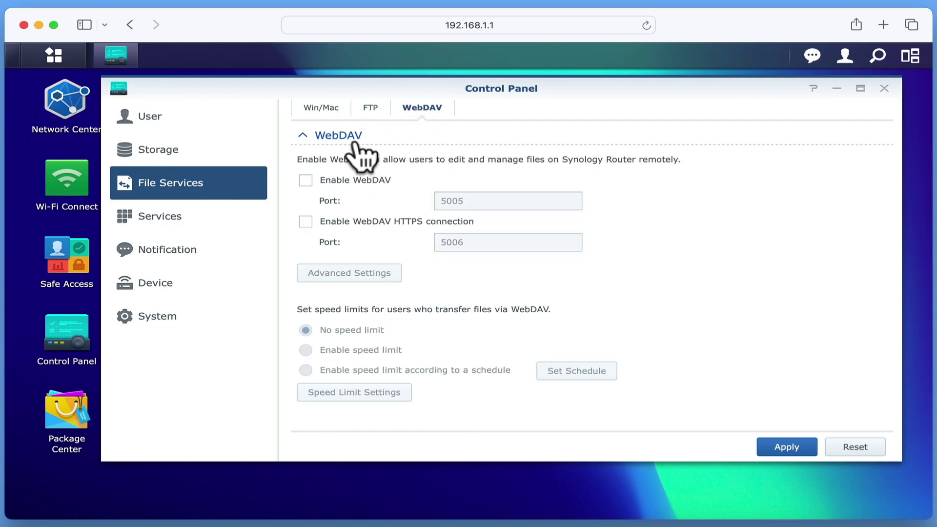
left_click(321, 111)
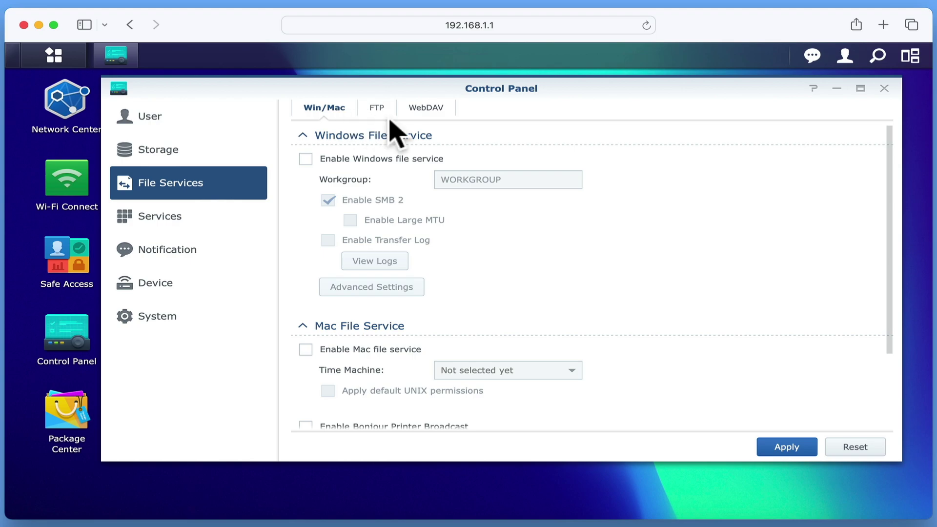
left_click(305, 160)
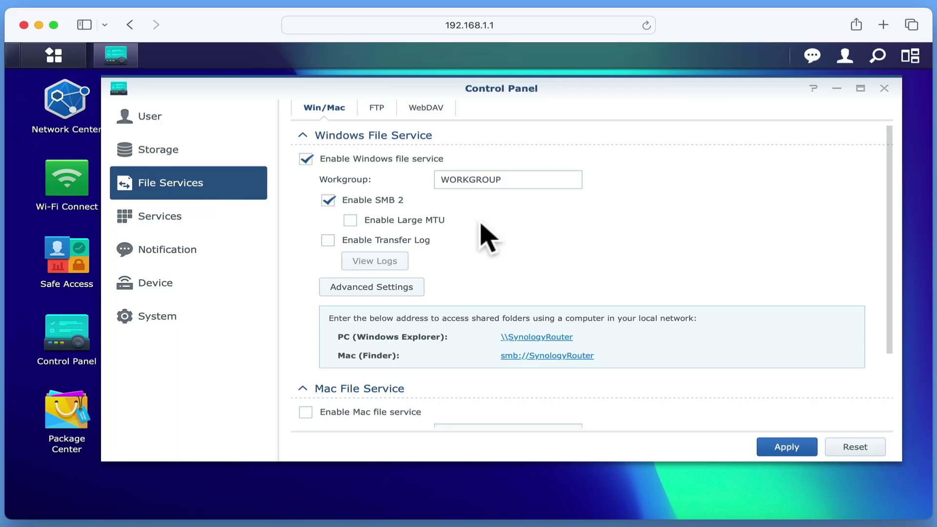
left_click(408, 307)
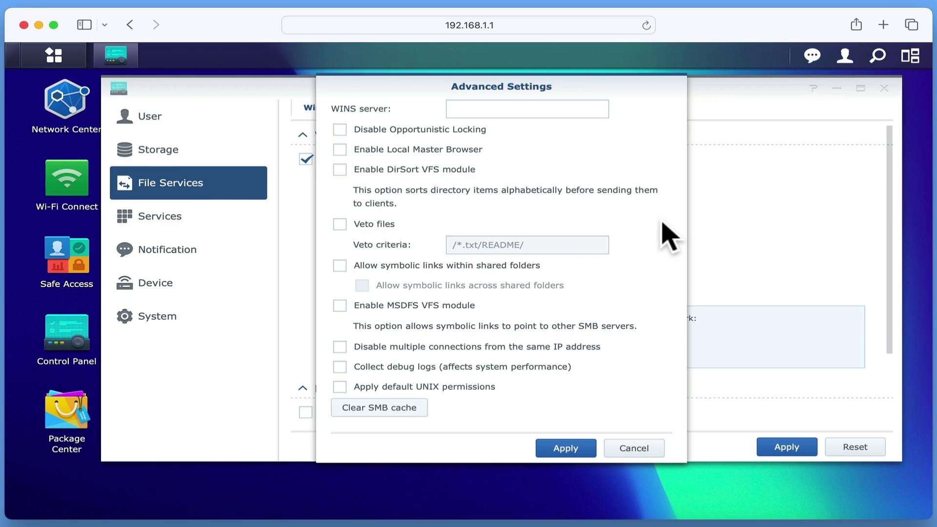
left_click(645, 448)
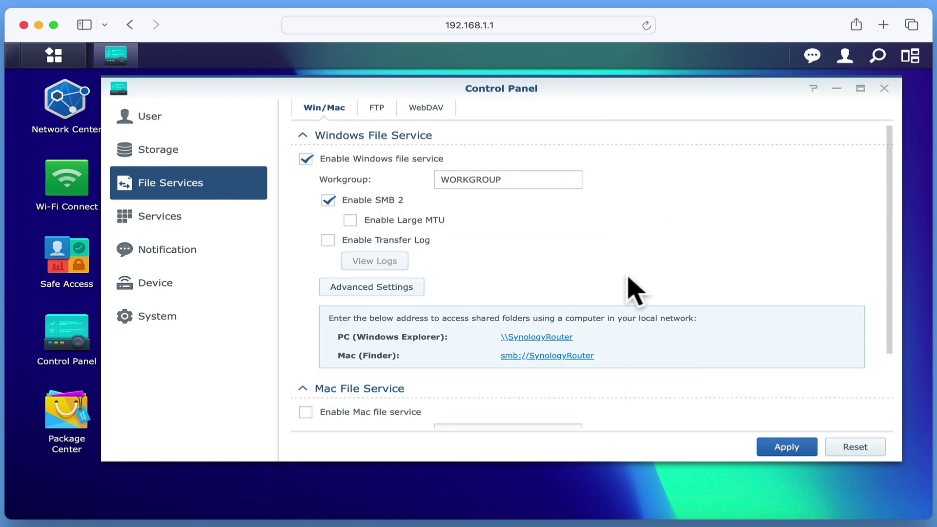
Review the Mac File Service section and apply the Windows file service settings
scroll(634, 292, "down", 4)
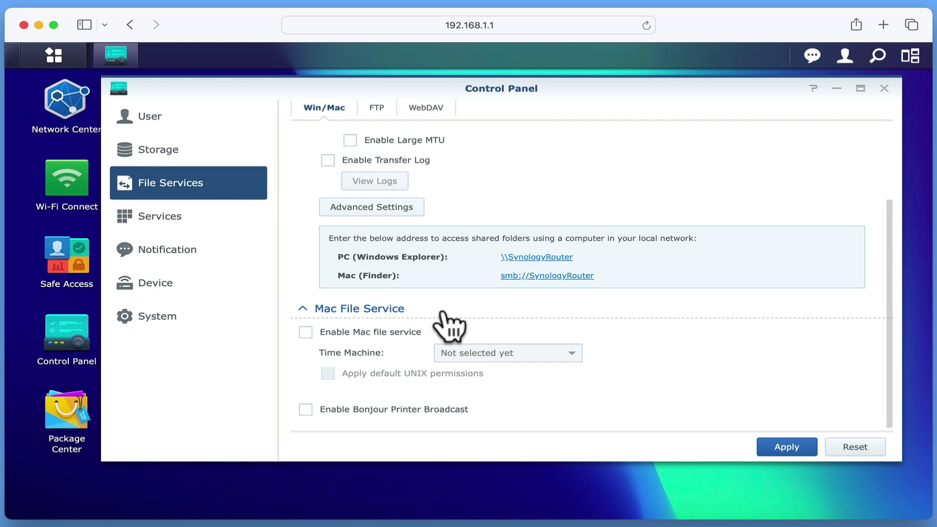
scroll(448, 326, "up", 3)
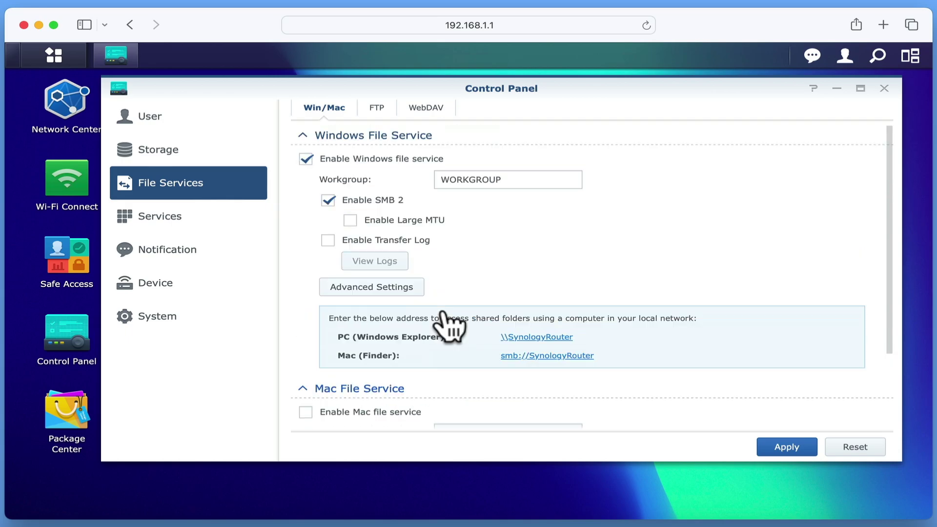
left_click(793, 455)
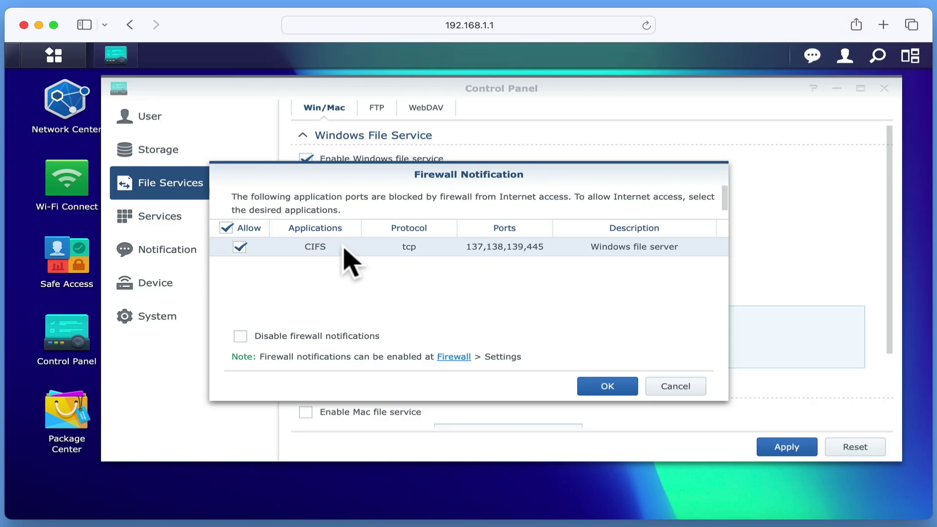
Allow CIFS ports 137, 138, 139 and 445 through the firewall and reapply the file service
left_click(601, 387)
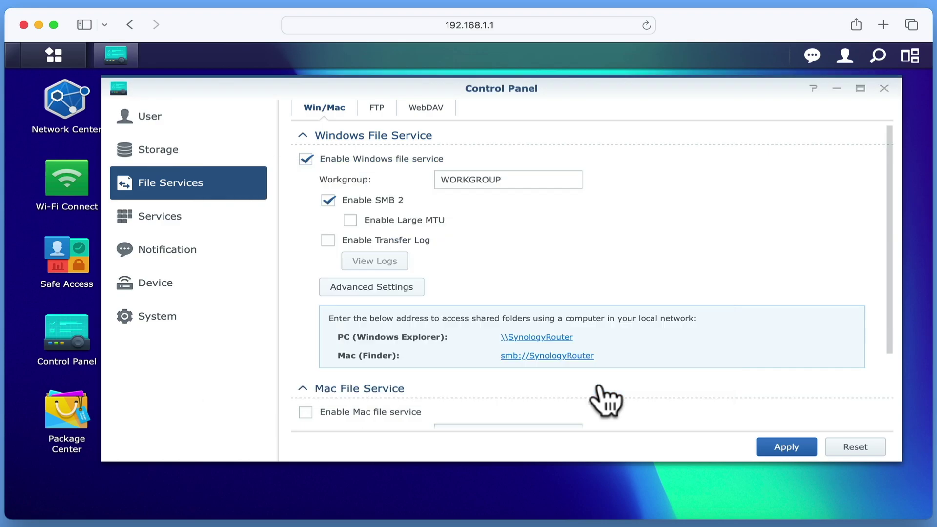
left_click(787, 447)
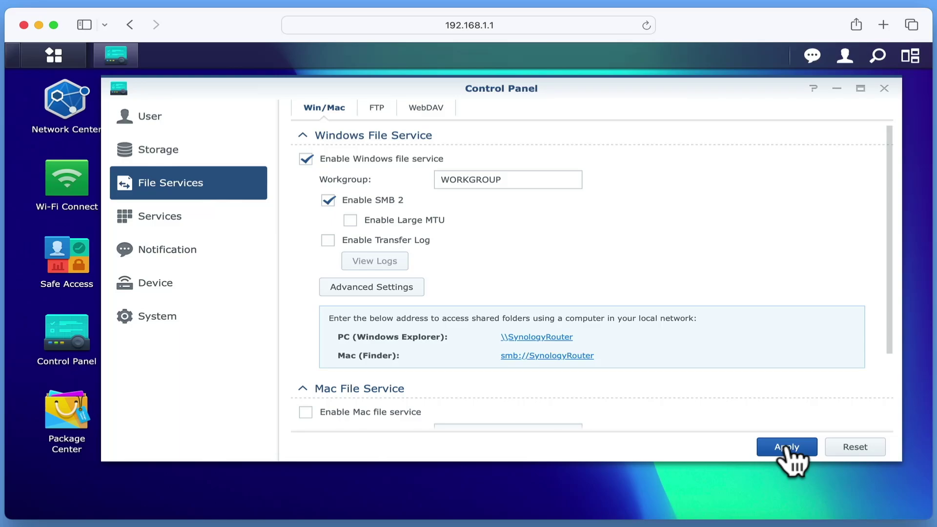
left_click(197, 125)
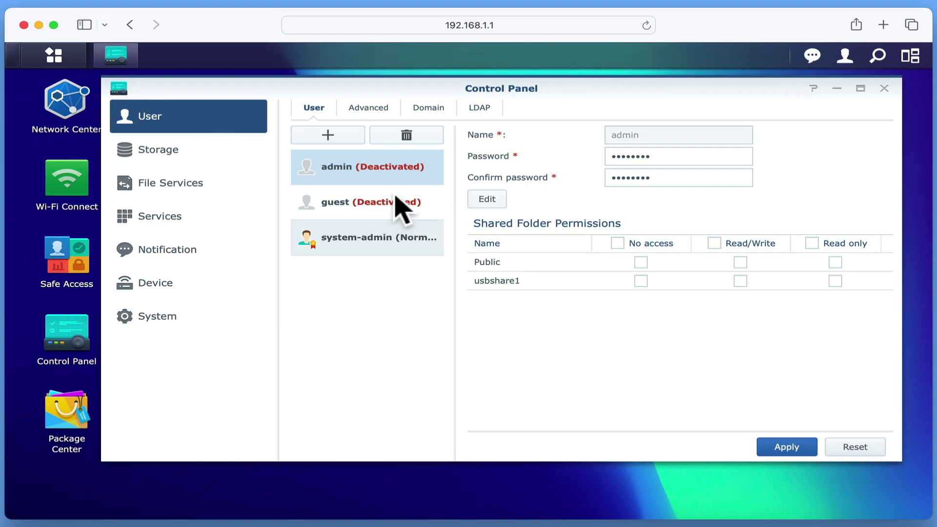
Add a new user 'Mydoodads' and enter and confirm its password
left_click(342, 141)
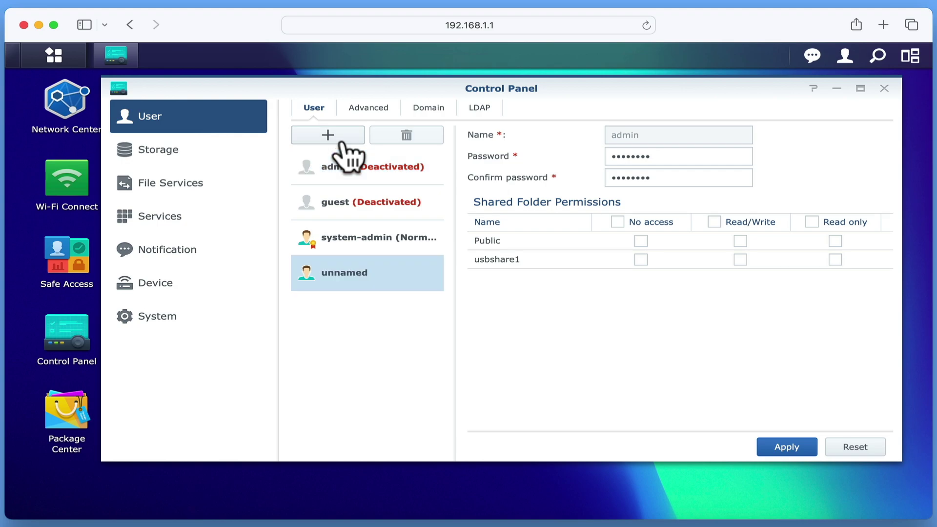
left_click(637, 136)
type("Mydoodads")
key("Tab")
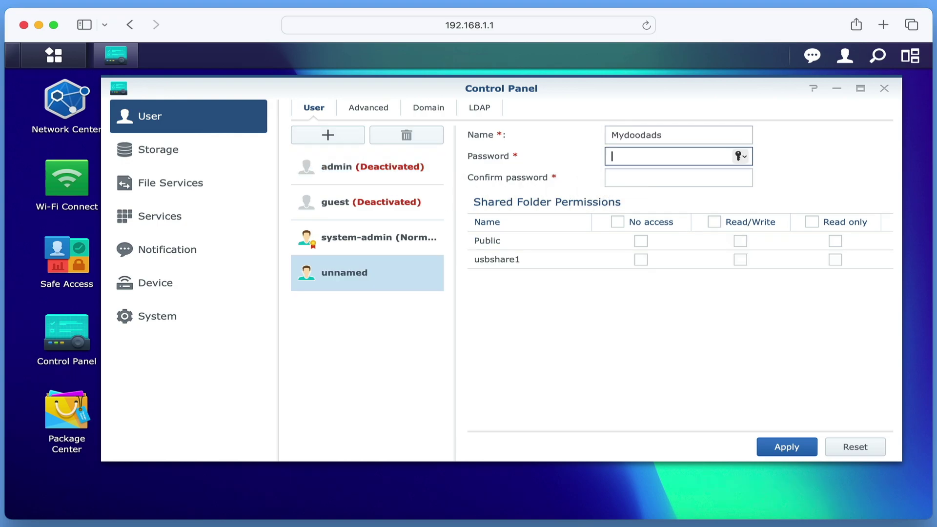
type("********")
key("Tab")
type("********")
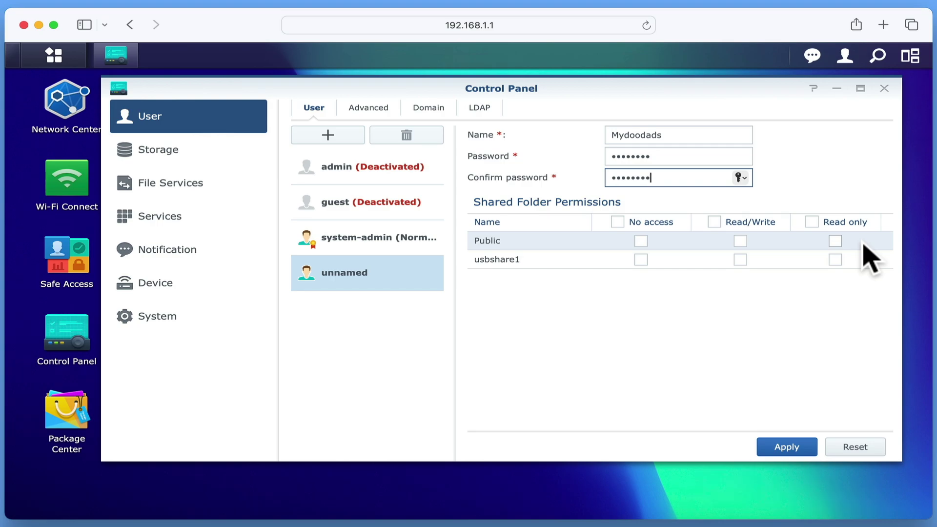
Grant the new user Read/Write on Public, save the account, and close Control Panel
left_click(742, 241)
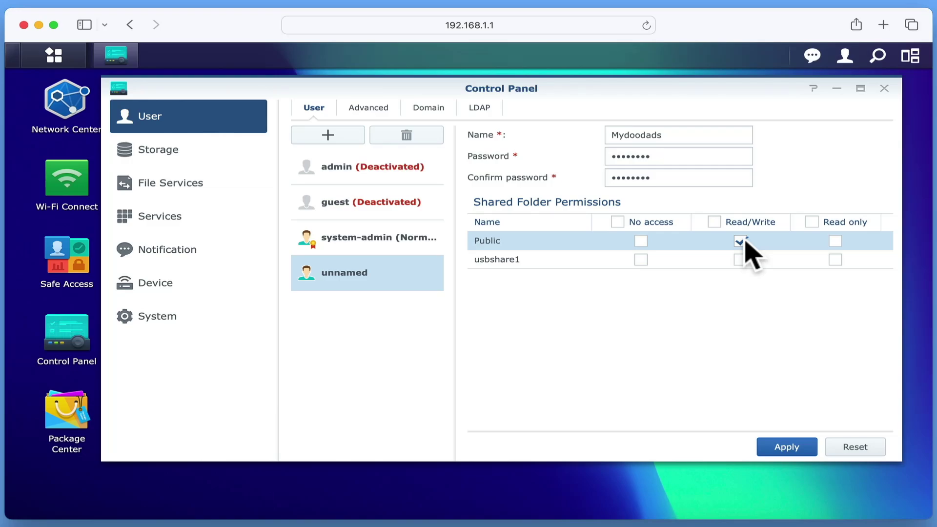
left_click(800, 447)
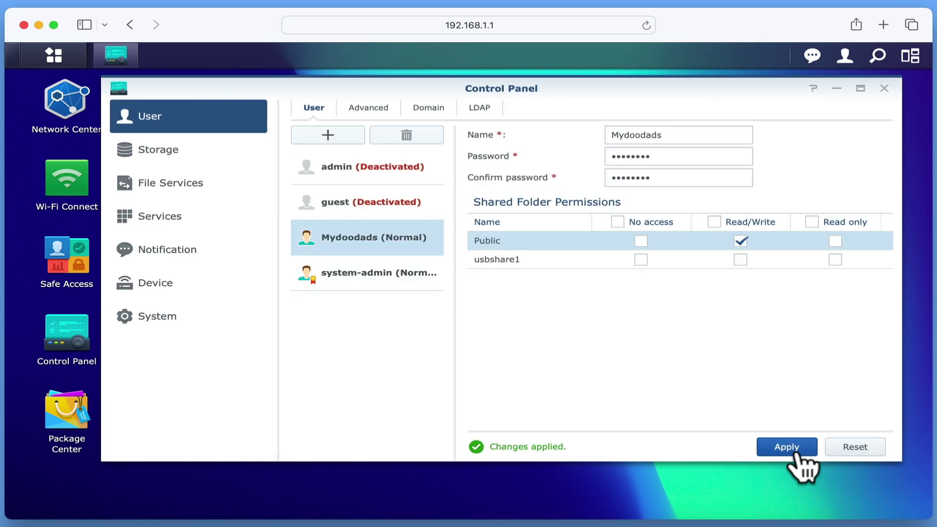
left_click(884, 89)
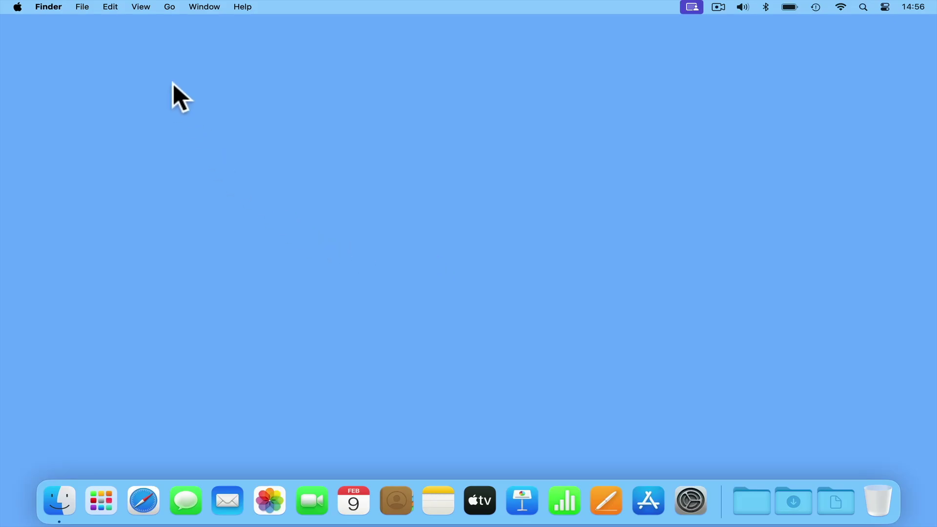
Open Finder's Connect to Server window and enter smb://SynologyRouter as the server address
left_click(176, 5)
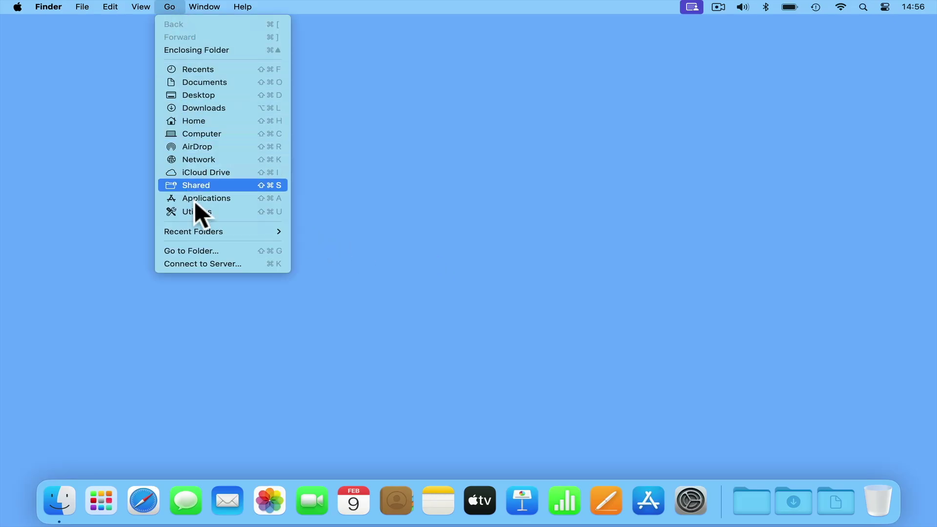
left_click(242, 265)
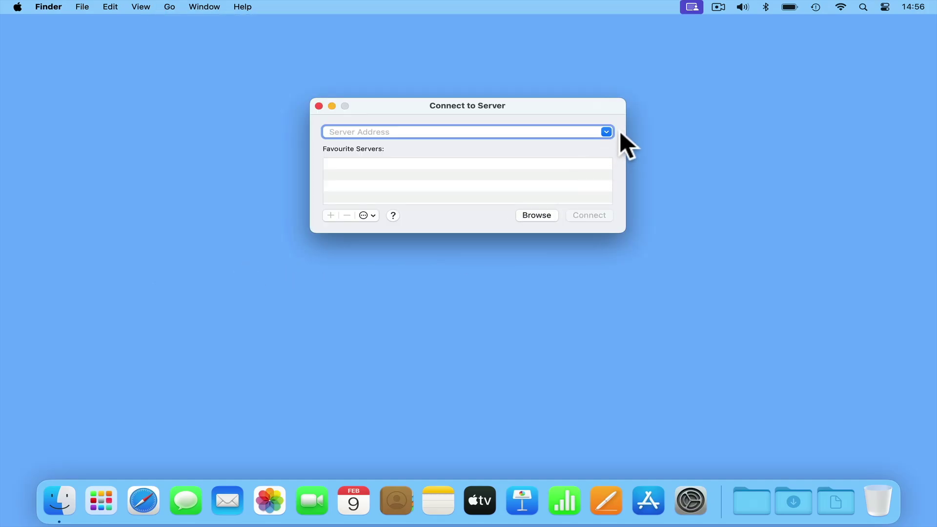
type("smb")
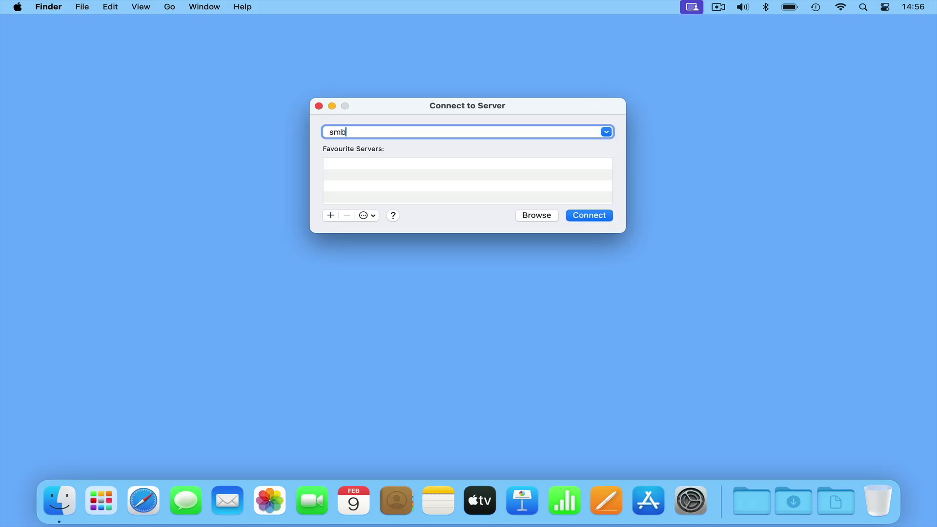
type("://")
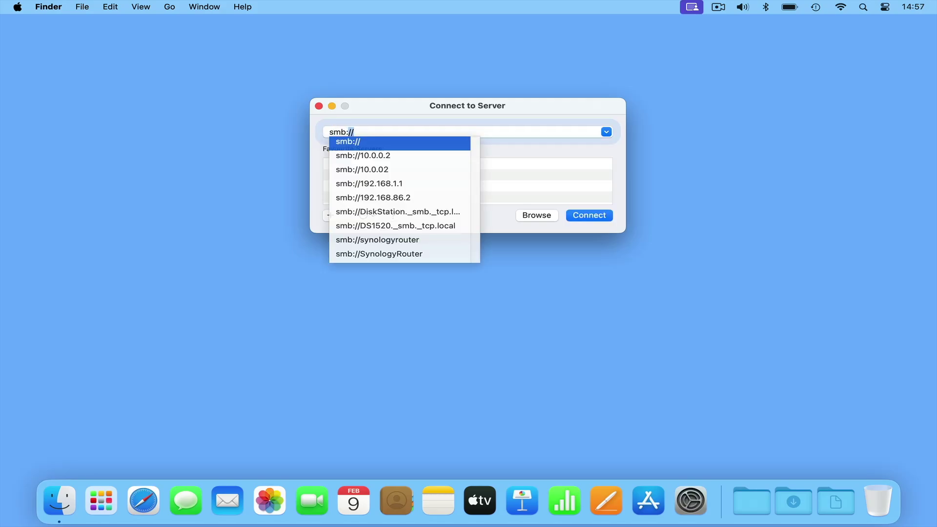
key("Escape")
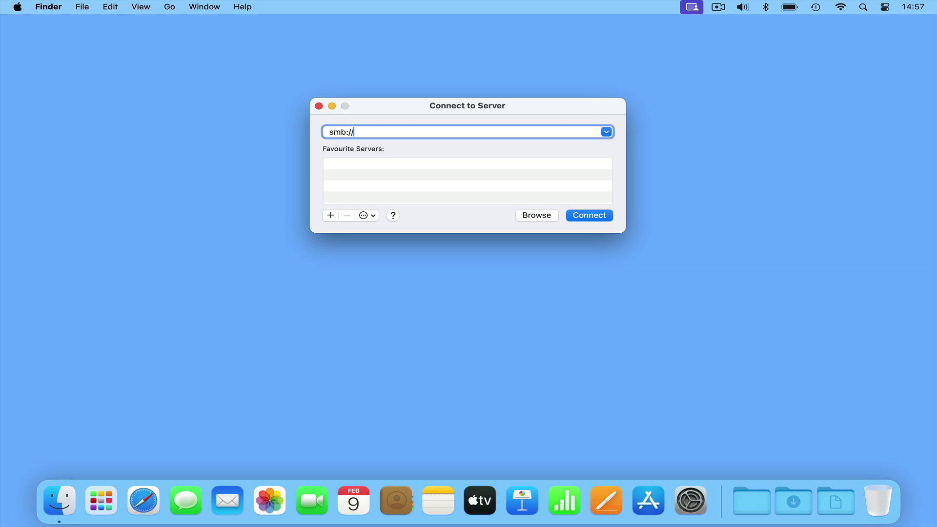
type("SynologyRouter")
Sign in to SynologyRouter as the registered user, saving the password in the keychain
left_click(604, 215)
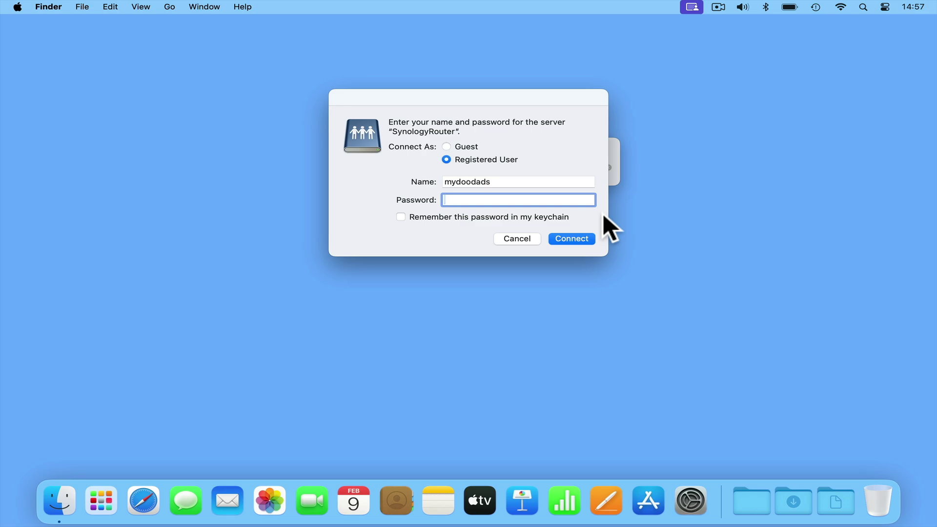
type("••••••••")
left_click(403, 218)
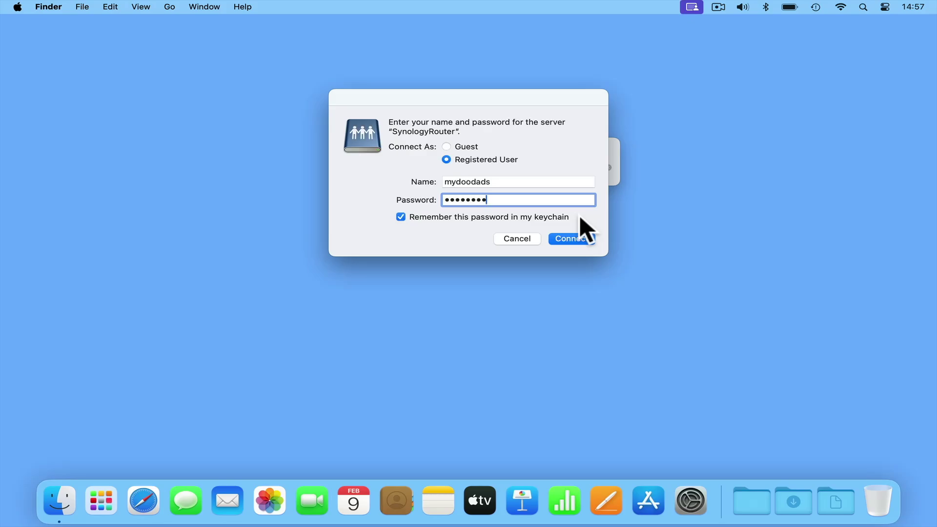
left_click(589, 239)
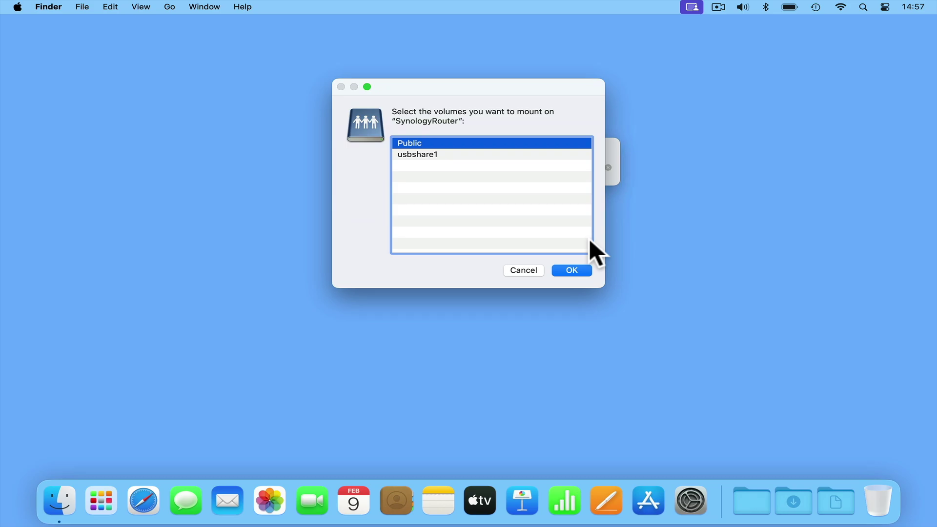
Choose the Public volume instead of usbshare1 and mount it
left_click(467, 155)
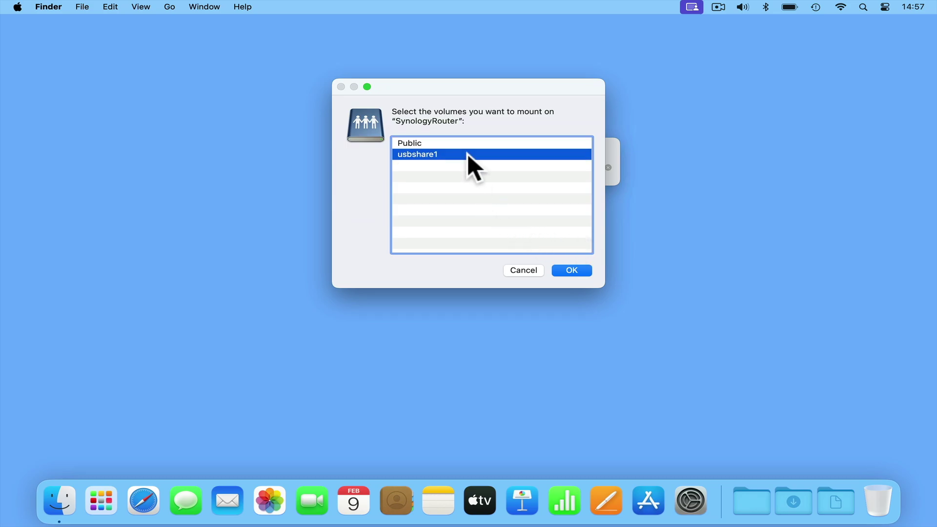
left_click(471, 142)
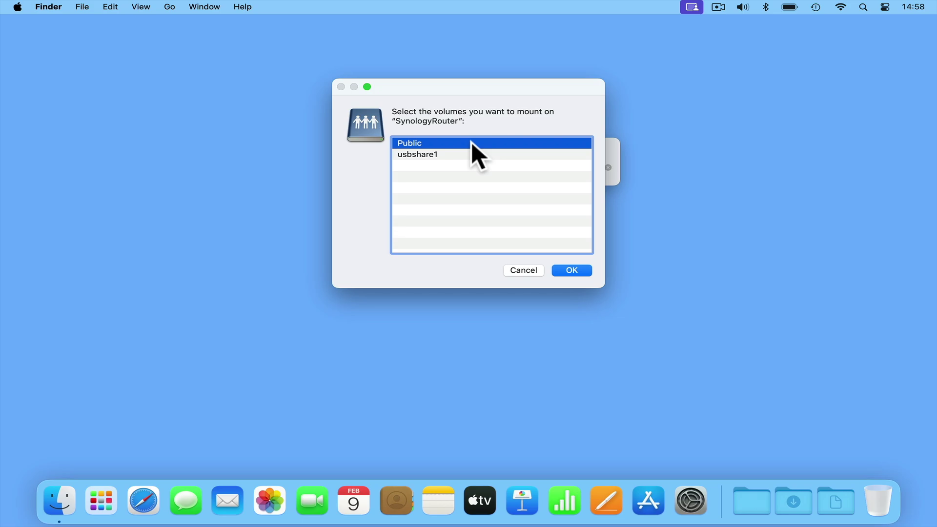
left_click(584, 268)
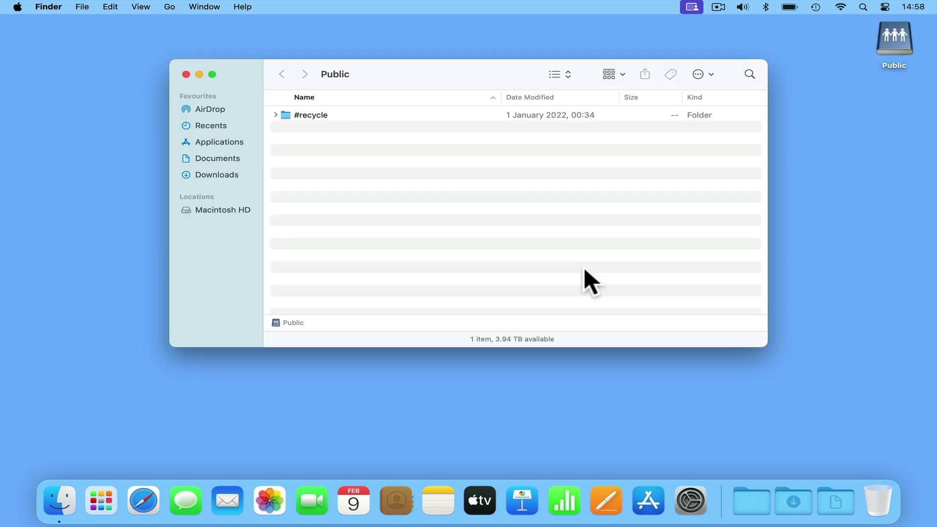
right_click(341, 154)
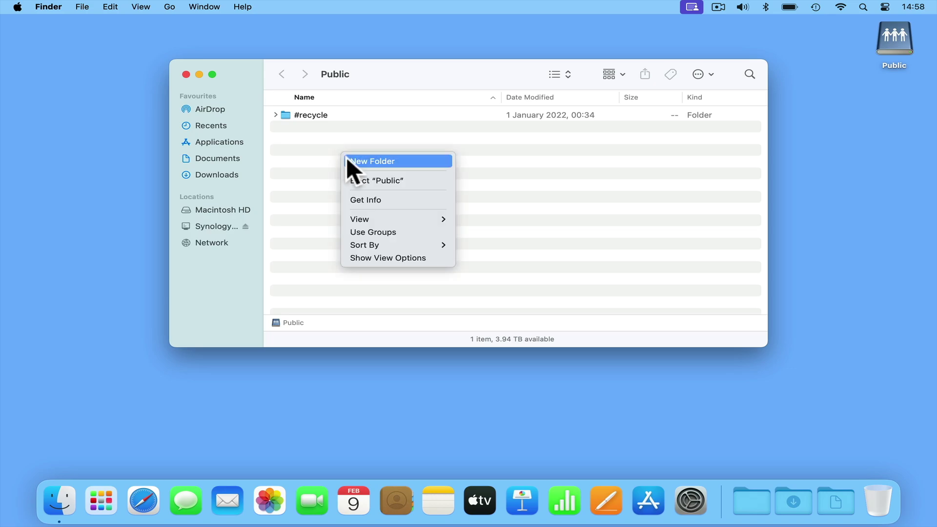
left_click(347, 160)
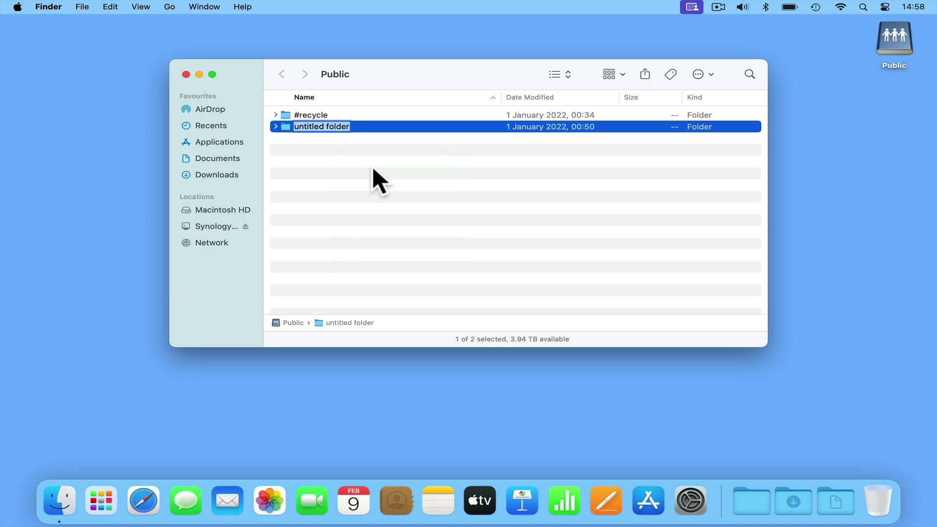
key("Return")
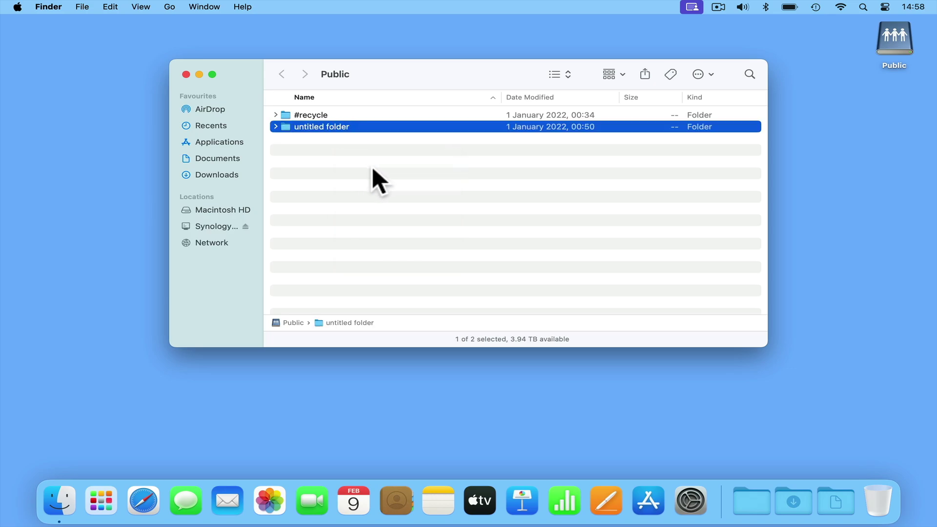
left_click_drag(304, 127, 878, 506)
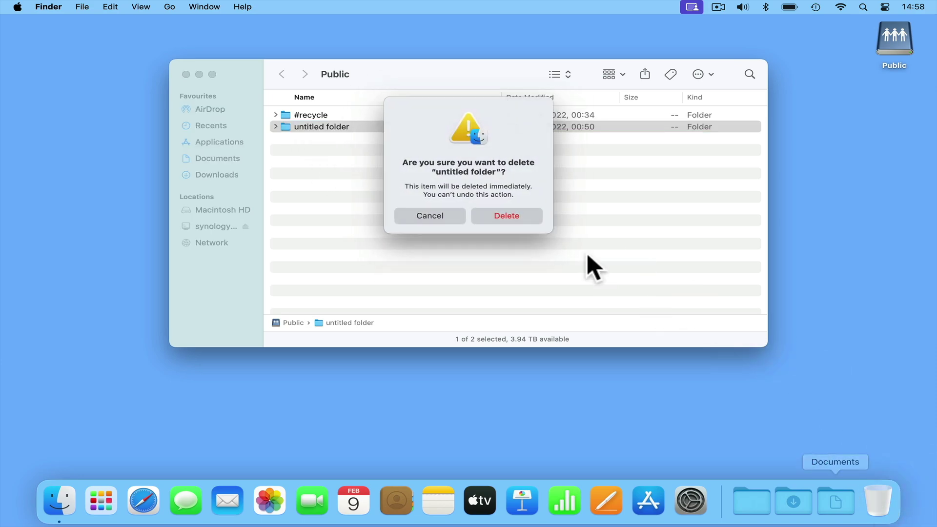
left_click(513, 216)
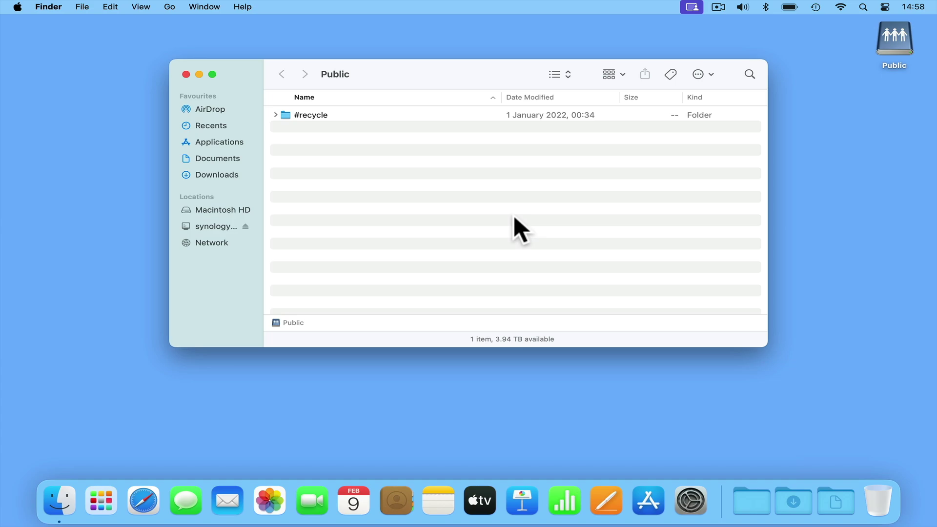
left_click(185, 74)
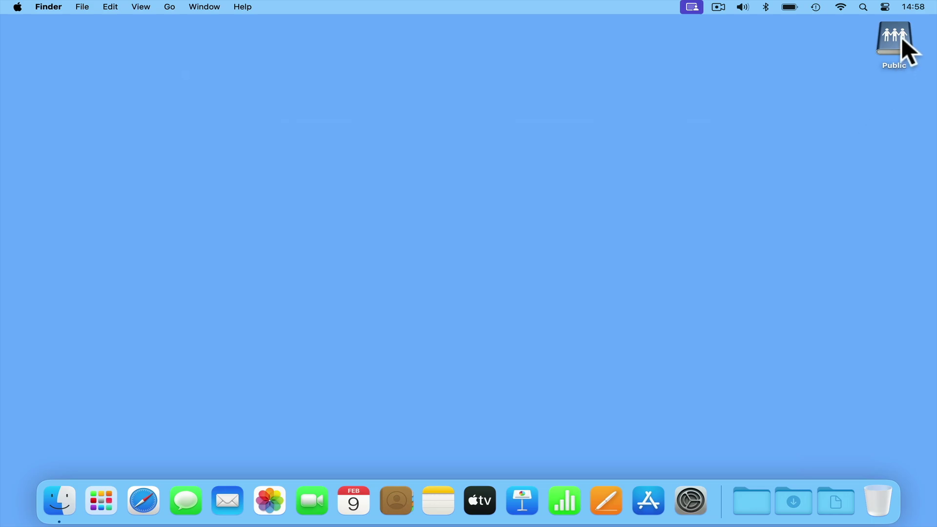
Eject Public, then reconnect to it at smb://192.168.1.1/Public via Connect to Server
left_click_drag(902, 40, 888, 515)
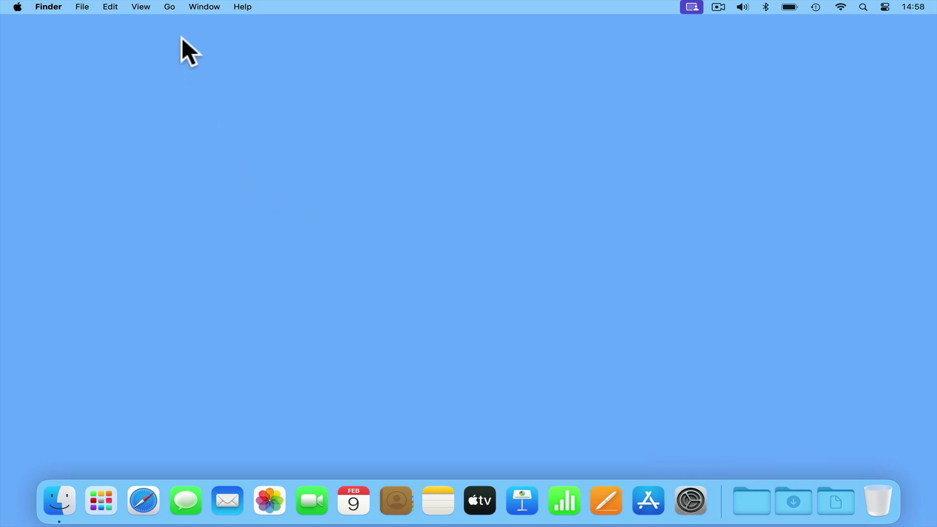
left_click(171, 7)
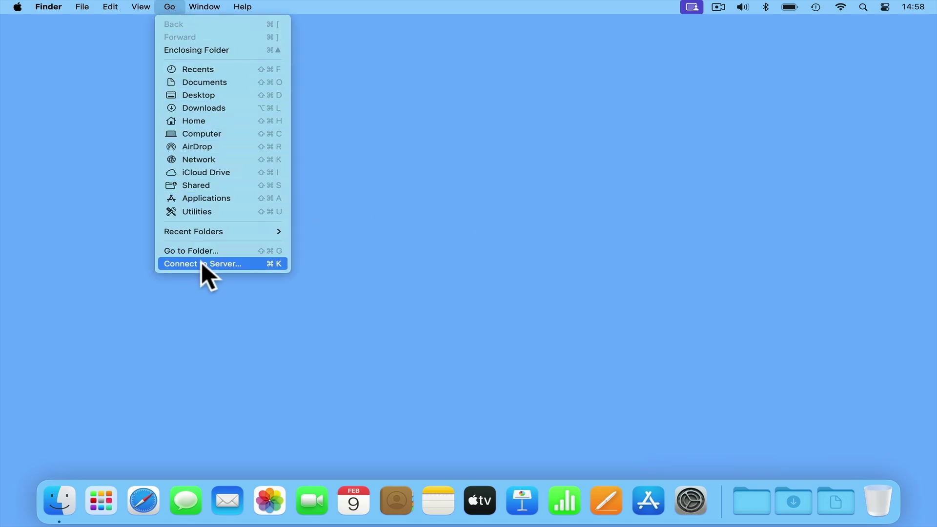
left_click(238, 264)
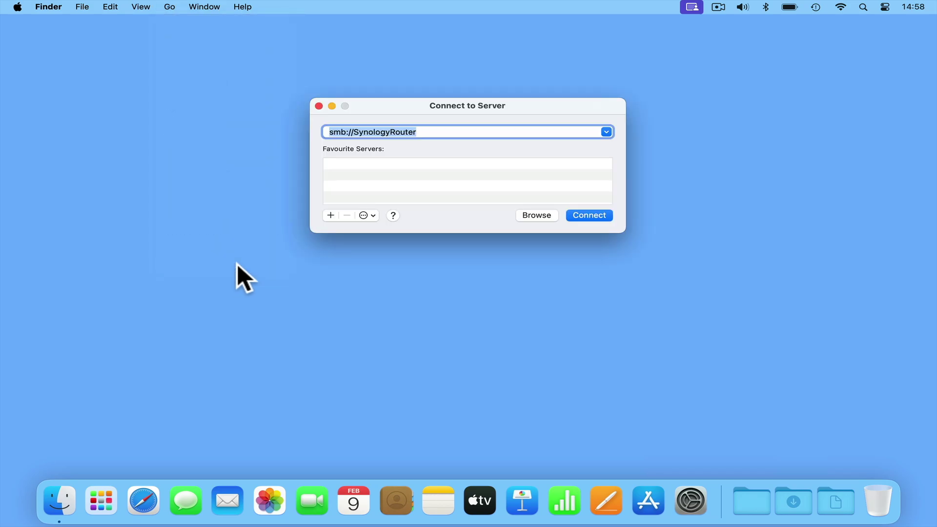
left_click(444, 132)
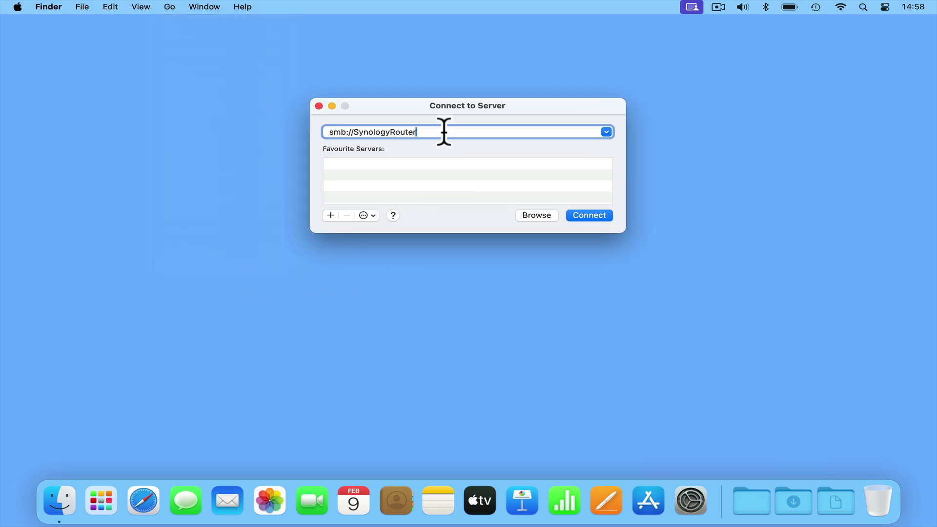
key("BackSpace")
key("BackSpace")
key("BackSpace")
key("BackSpace")
key("BackSpace")
key("BackSpace")
key("BackSpace")
key("BackSpace")
key("BackSpace")
key("BackSpace")
key("BackSpace")
key("BackSpace")
key("BackSpace")
key("BackSpace")
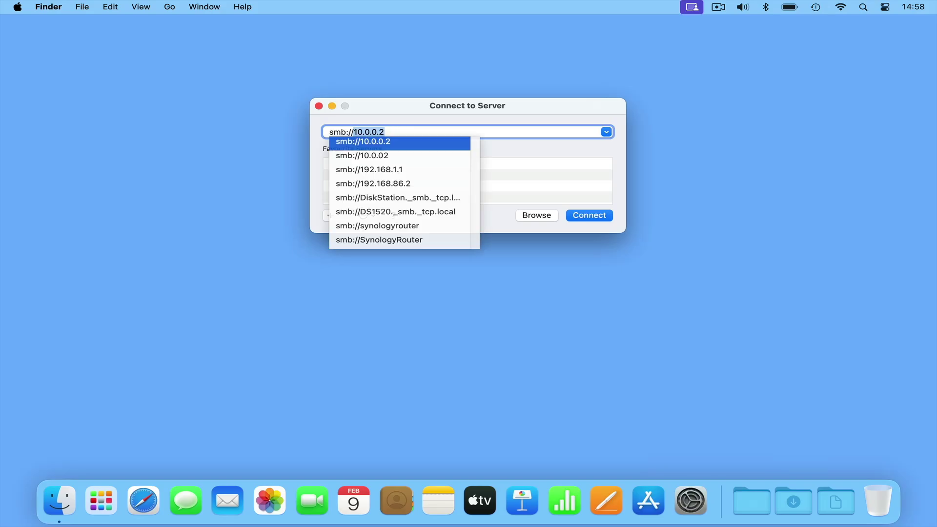
type("192.")
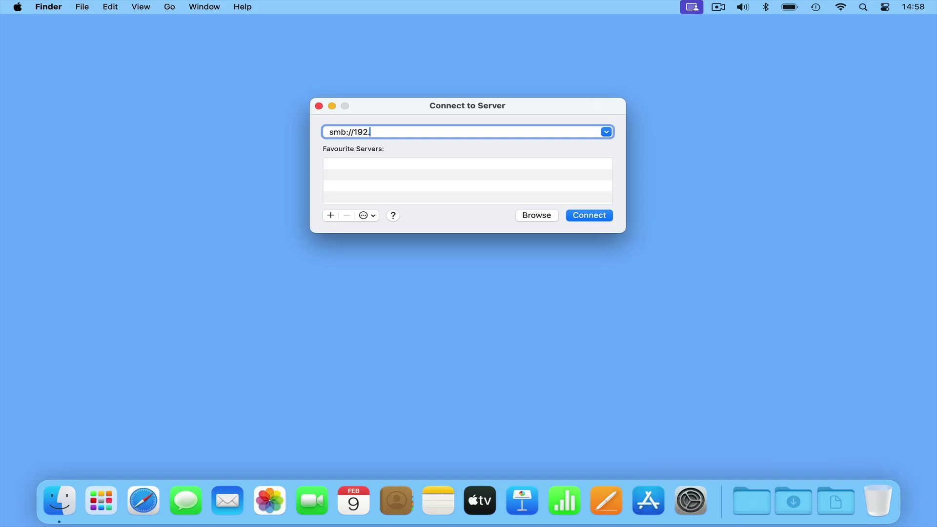
type("168.1.1/Public")
left_click(577, 214)
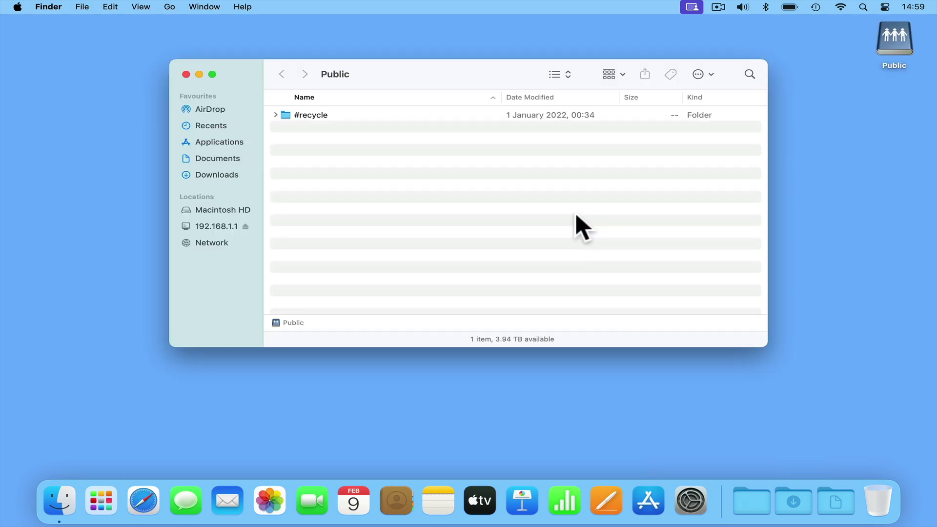
Eject Public and reopen it through a Finder window's Network > synologyrouter > Public
left_click(185, 74)
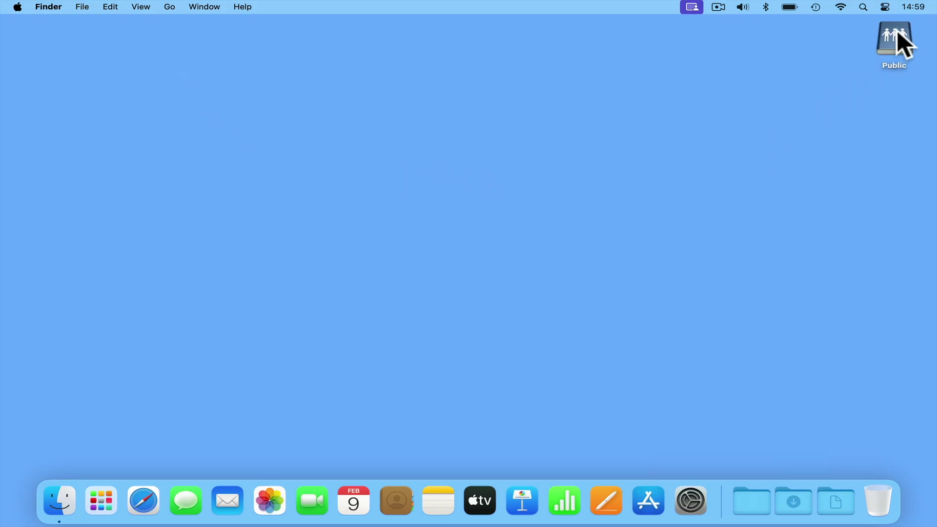
left_click_drag(896, 32, 884, 498)
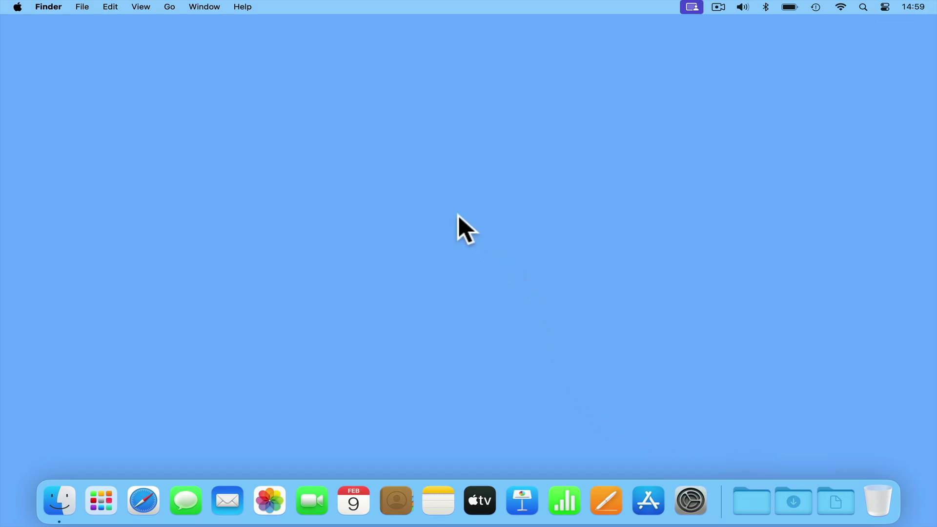
left_click(68, 490)
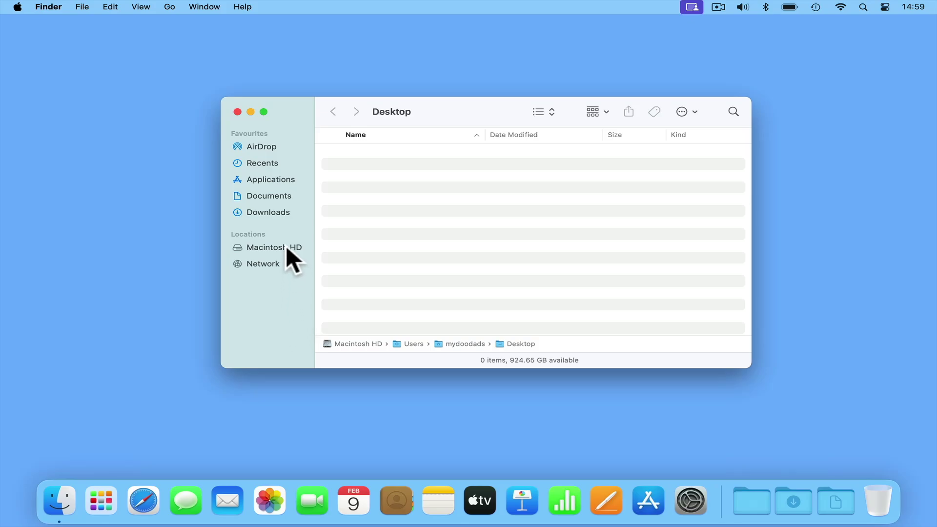
left_click(263, 262)
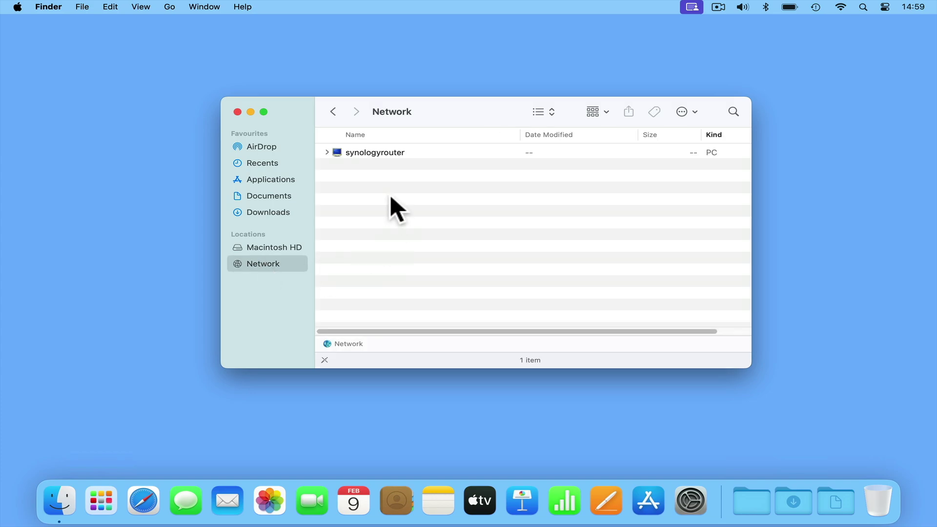
left_click(384, 155)
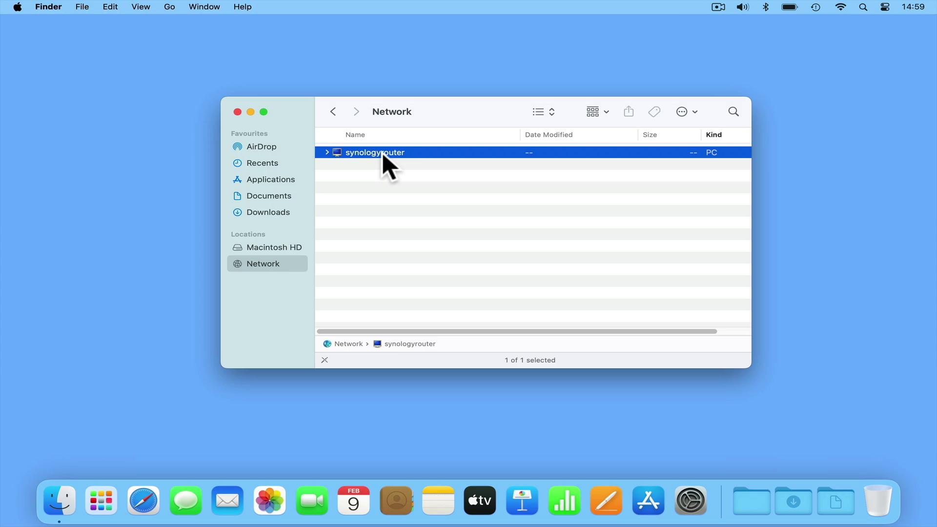
double_click(382, 152)
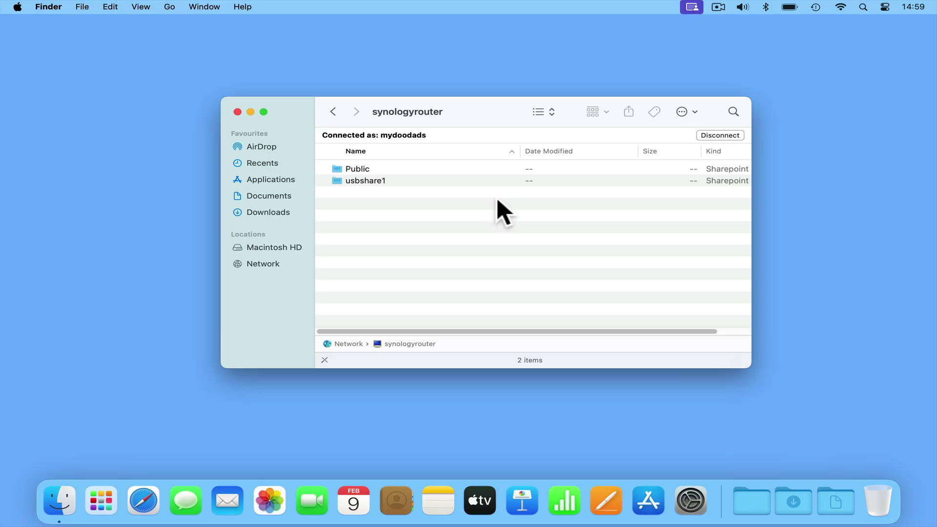
left_click(359, 170)
double_click(359, 169)
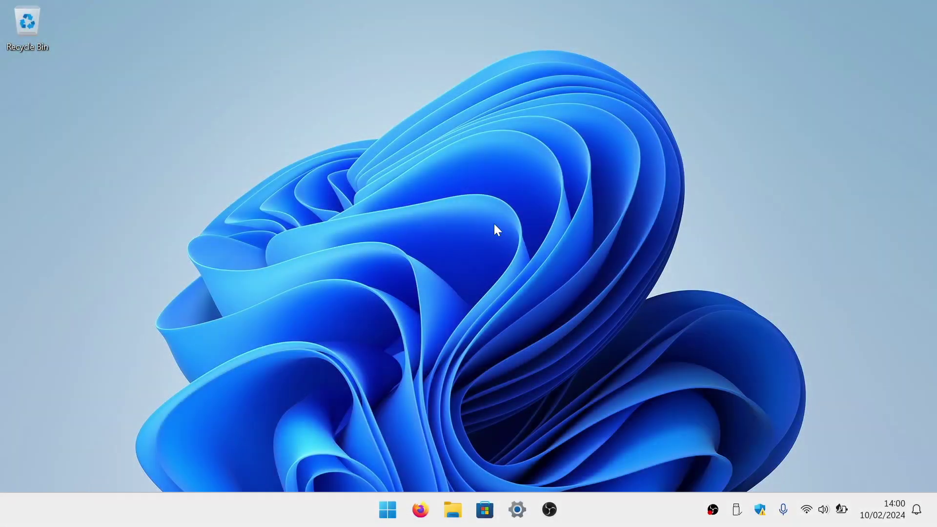
left_click(453, 508)
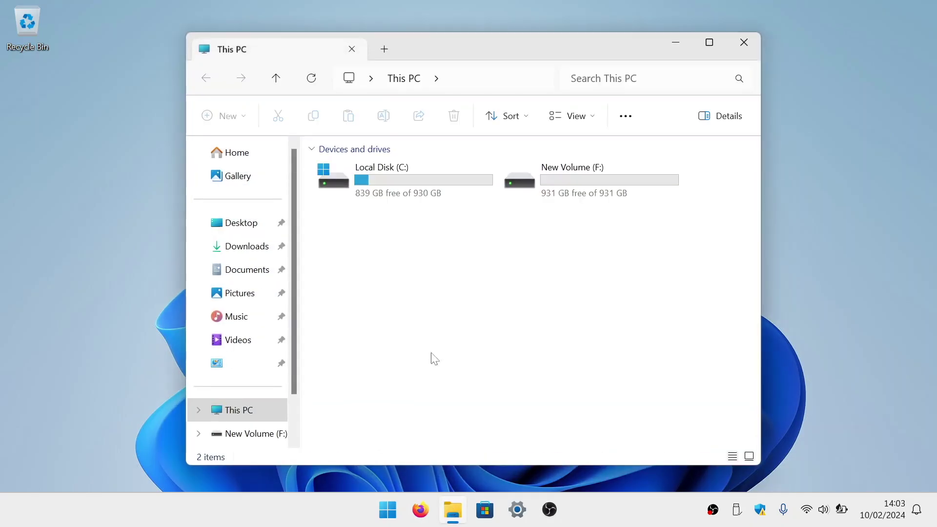
scroll(292, 415, "down", 2)
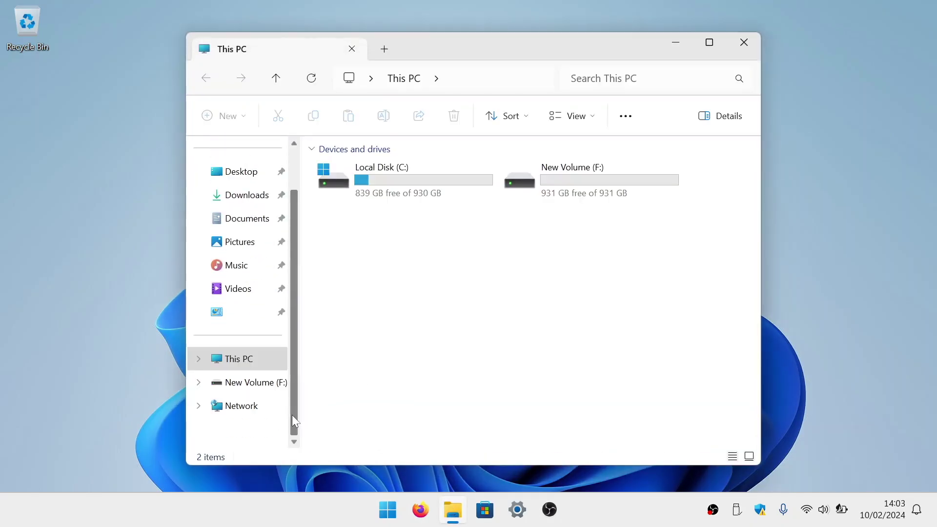
left_click(261, 412)
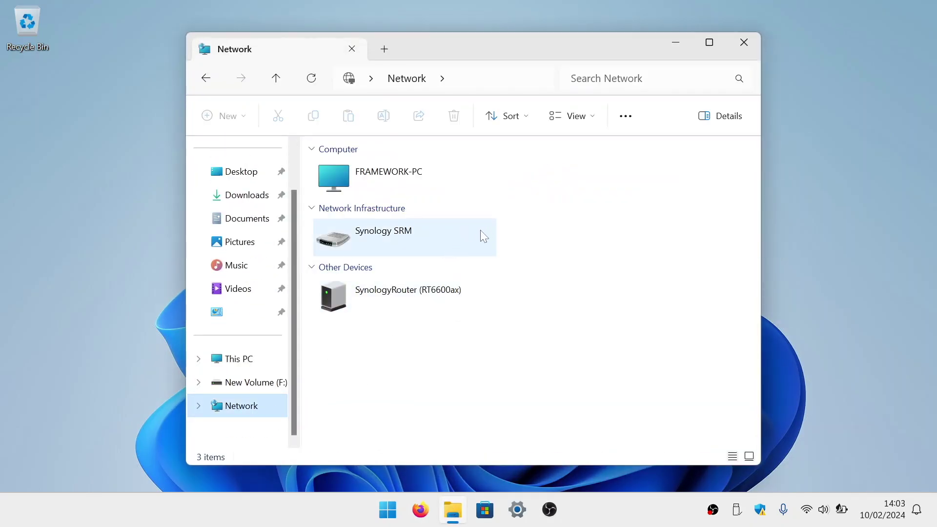
left_click(491, 79)
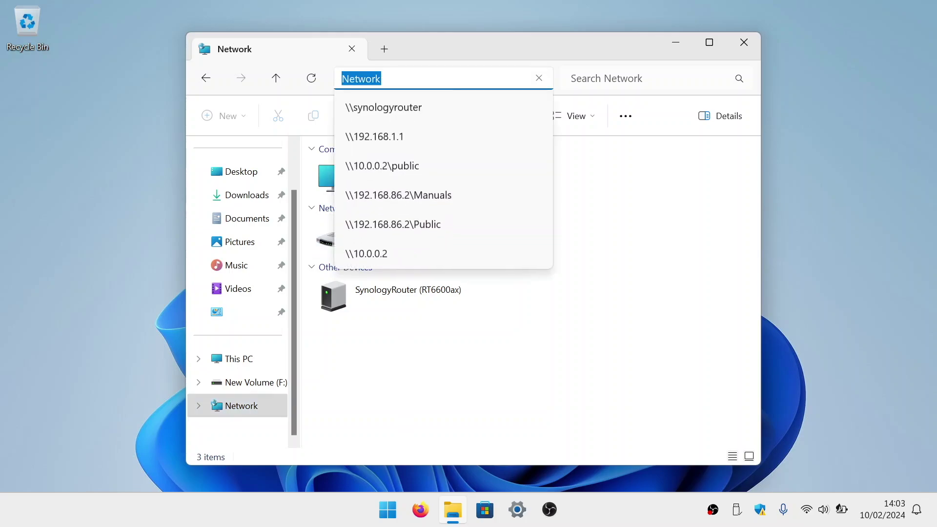
type("\\")
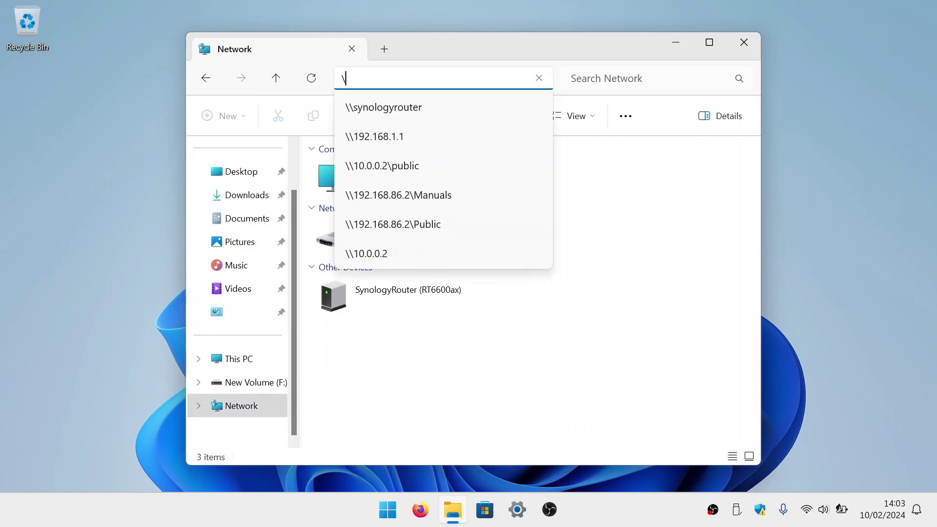
type("192.168.1.1")
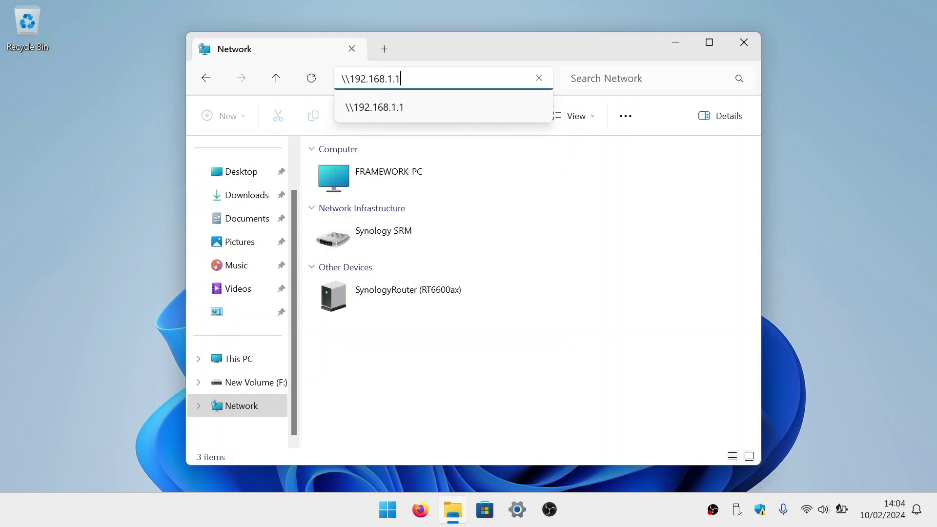
key("Return")
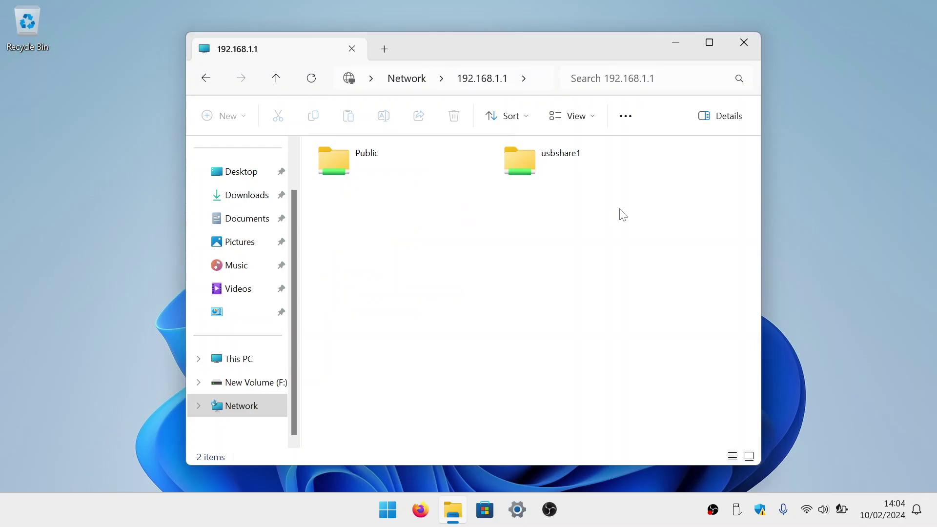
left_click(743, 43)
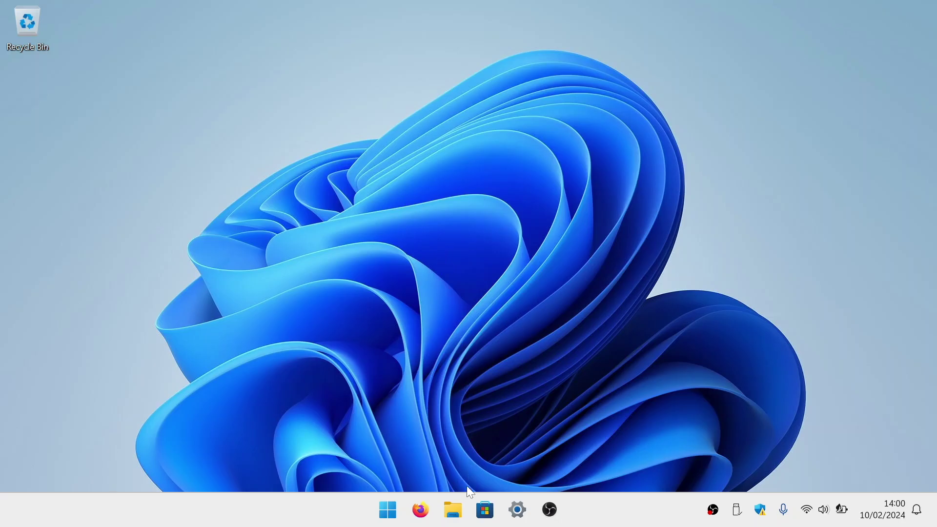
Go to \\synologyrouter in File Explorer's address bar and open the Public share
left_click(453, 511)
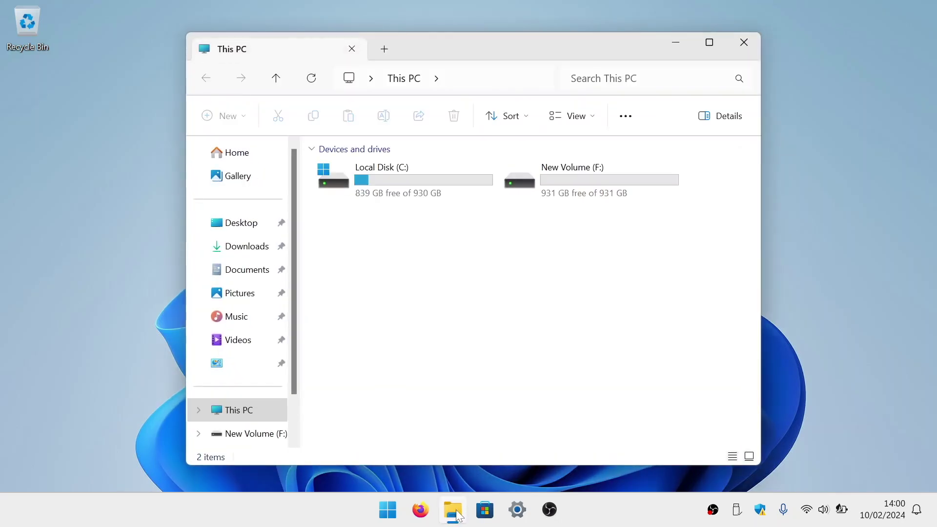
left_click(486, 85)
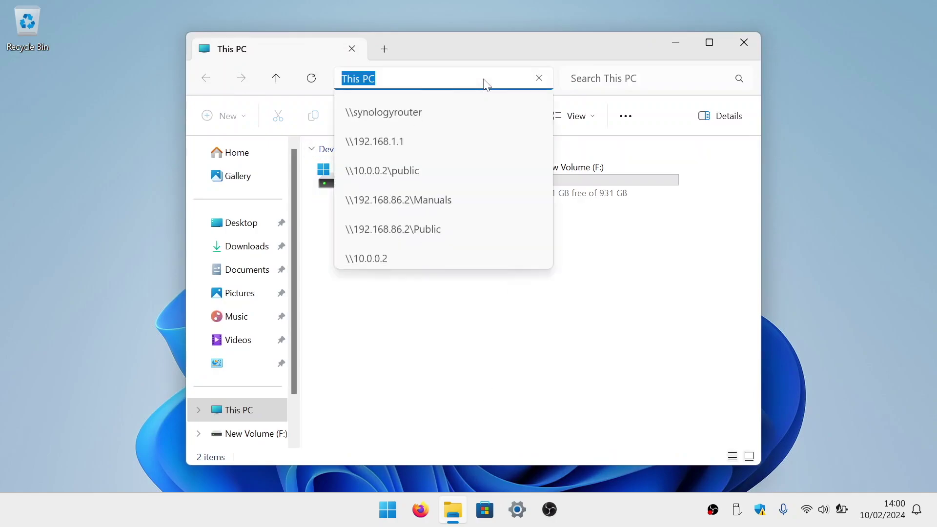
type("\\\\")
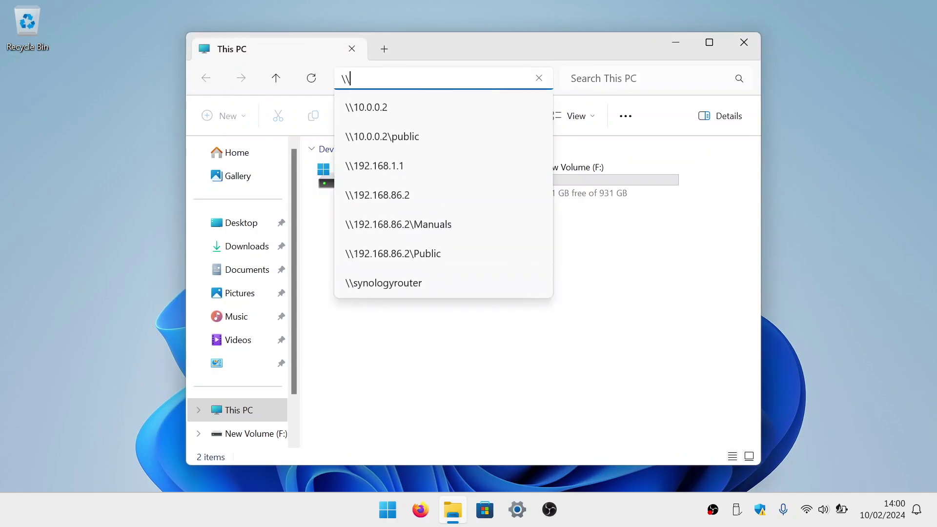
type("synologyrouter")
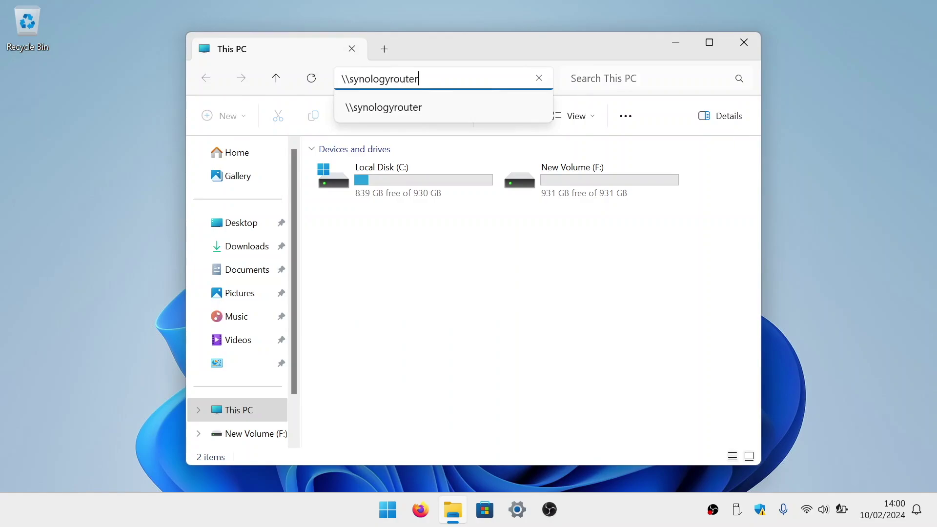
key("Return")
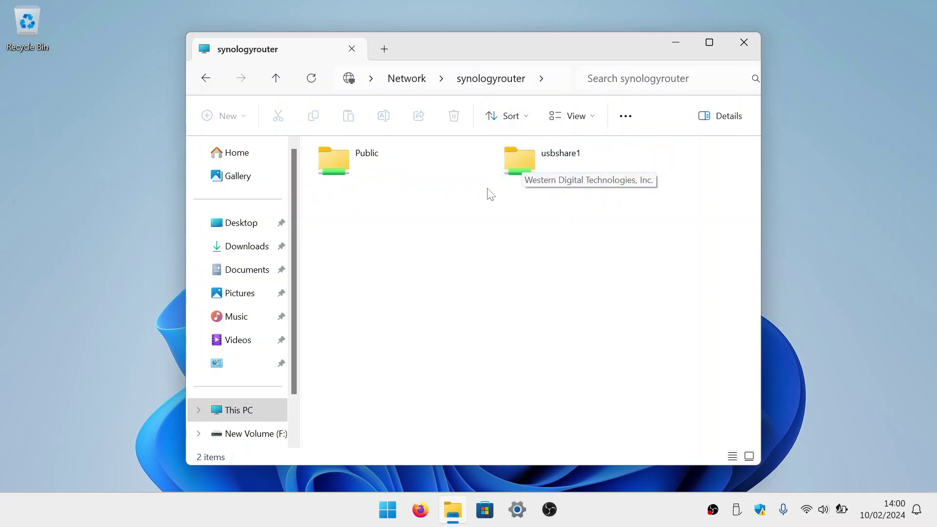
double_click(327, 156)
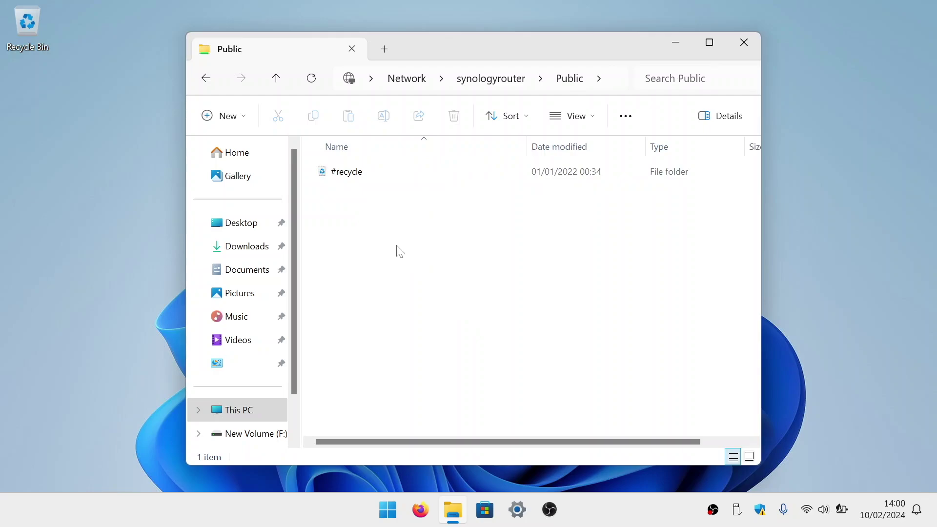
Create a folder in Public, keeping the default name 'New folder'
right_click(396, 247)
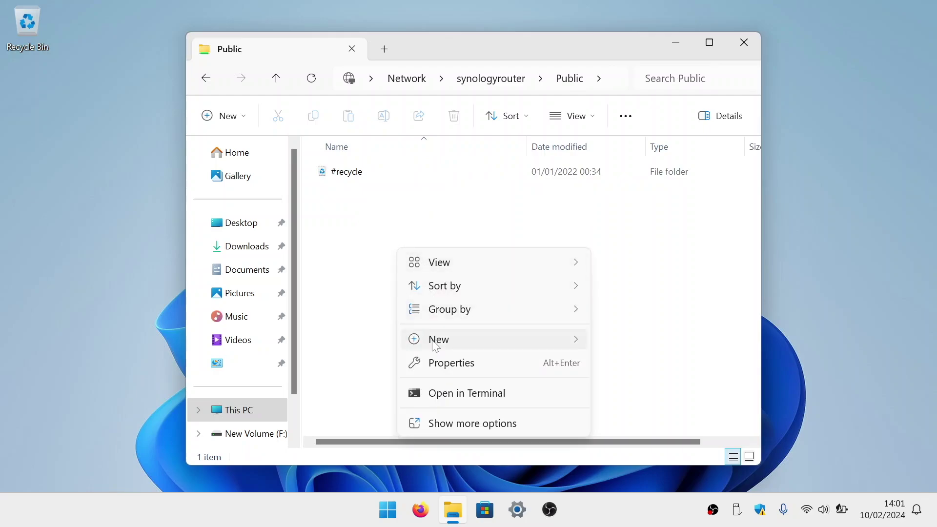
mouse_move(506, 347)
left_click(624, 348)
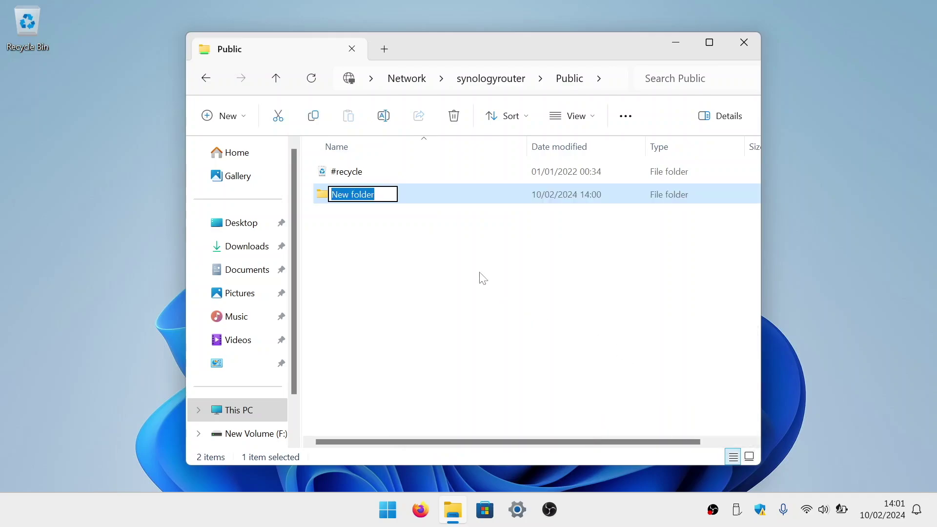
key("Return")
Permanently delete 'New folder' by dragging it onto the Recycle Bin and confirming
left_click(453, 246)
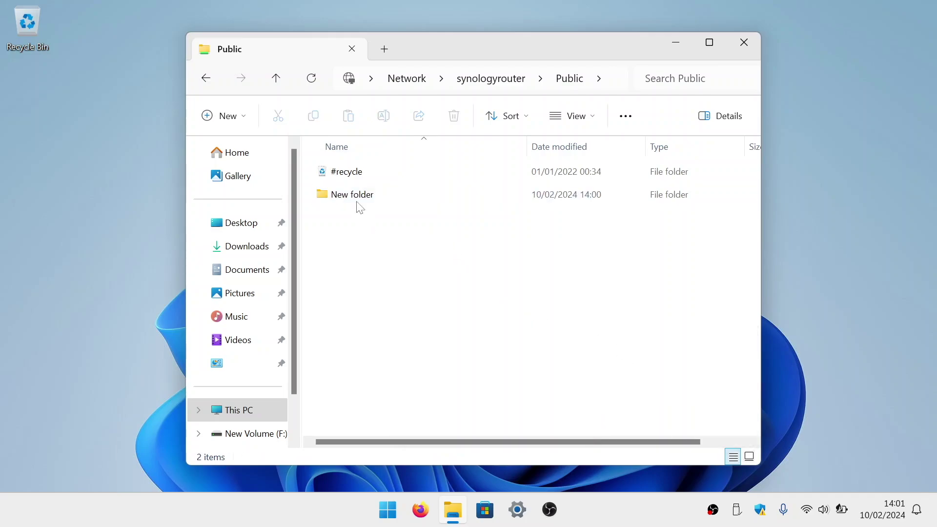
left_click_drag(355, 201, 32, 33)
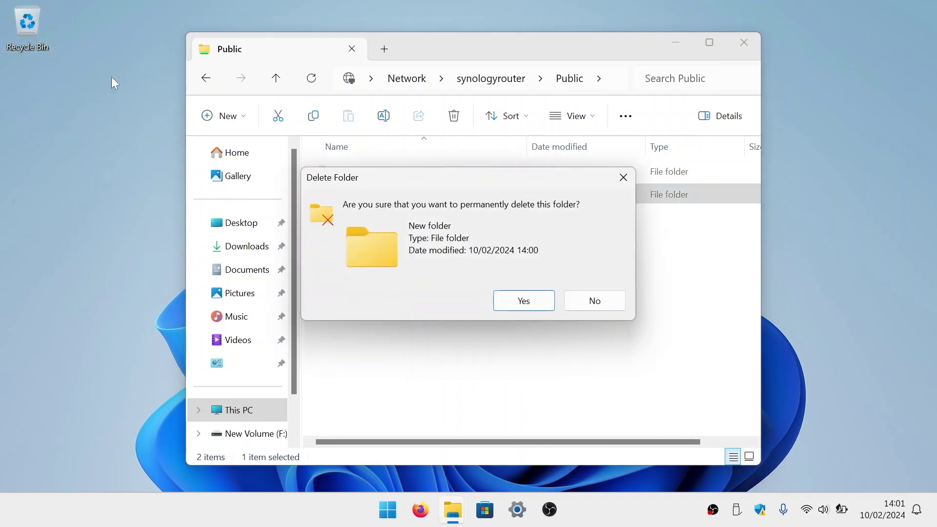
left_click(523, 301)
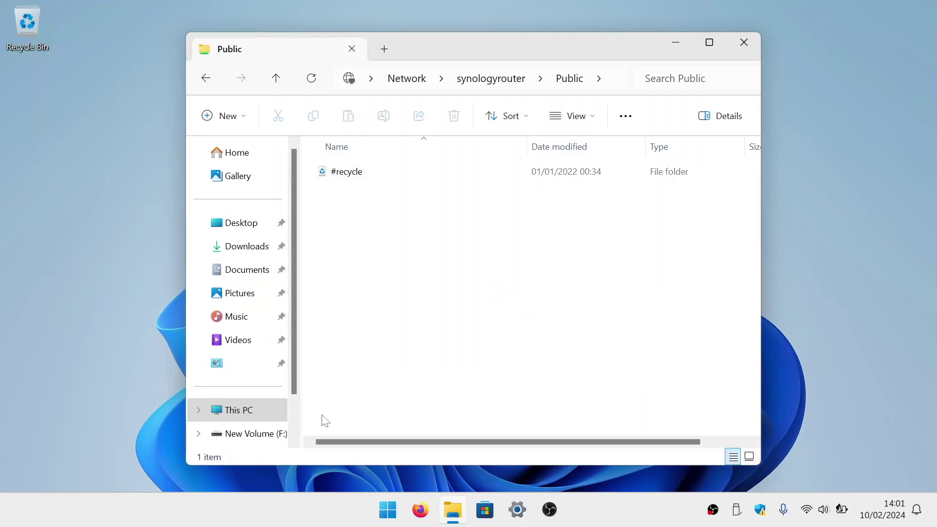
left_click(295, 423)
In the Network folder, turn on network discovery, make the network private, and select Synology SRM
left_click(259, 411)
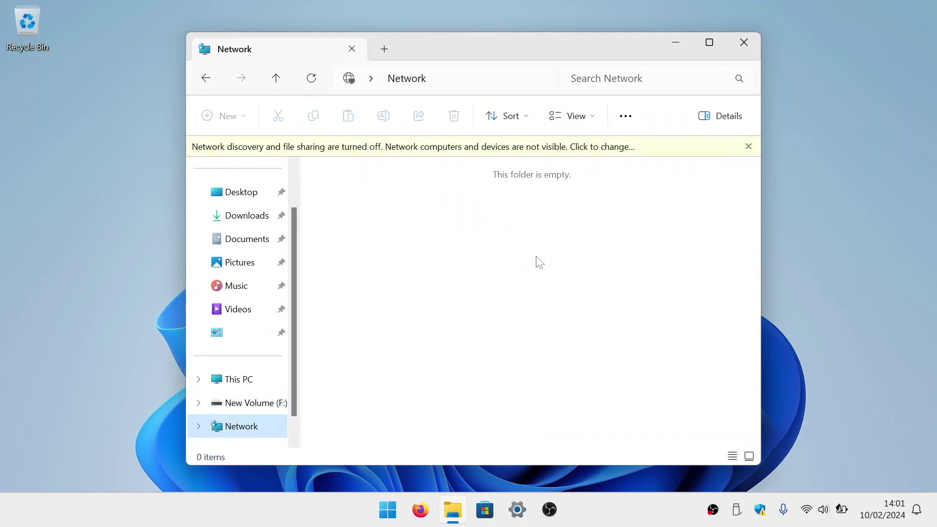
left_click(591, 146)
left_click(635, 152)
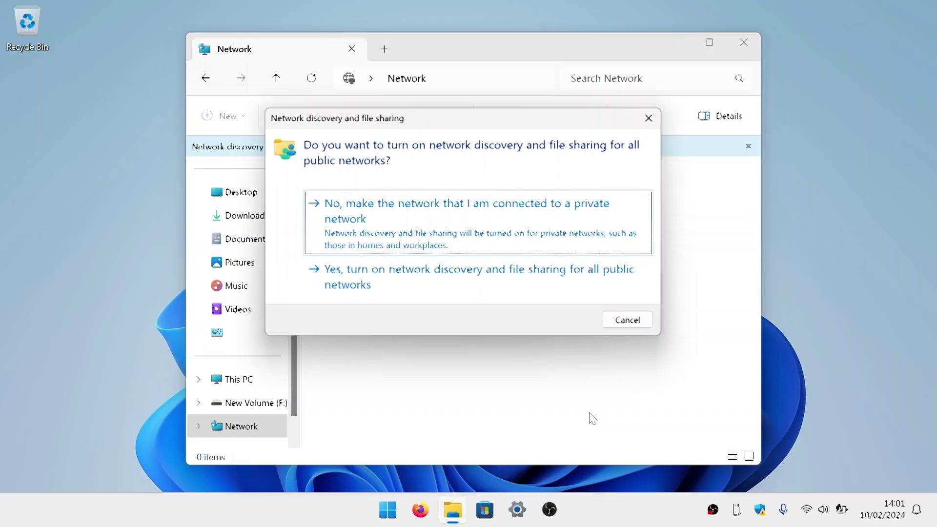
left_click(489, 234)
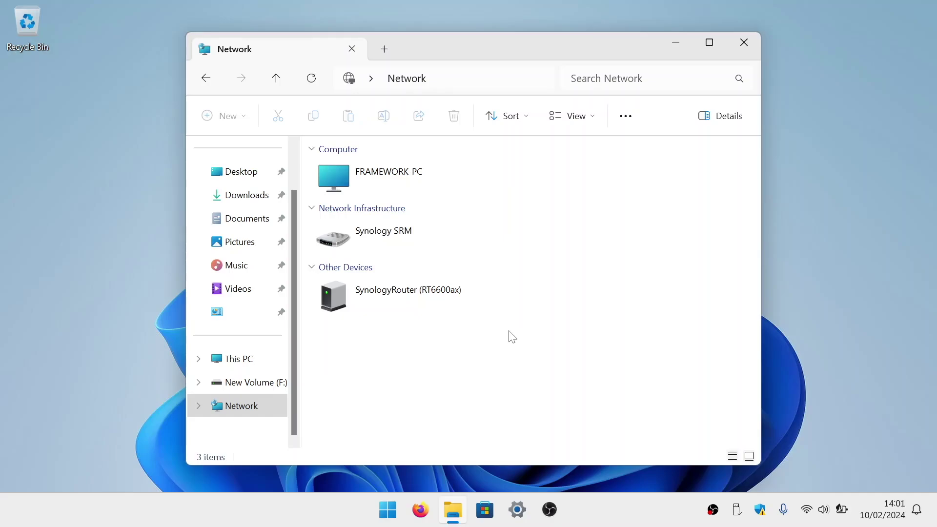
left_click(392, 235)
Open the Synology SRM page and restart the router from the admin account menu
double_click(391, 235)
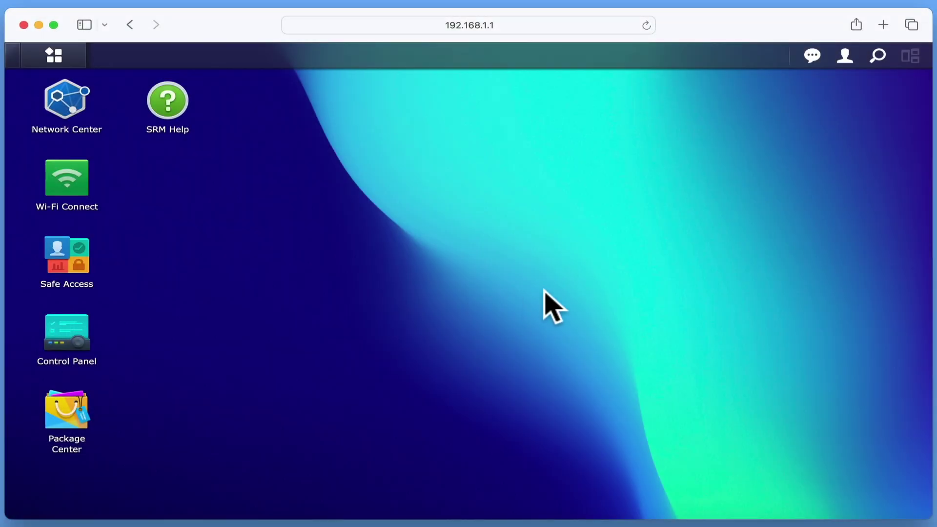
left_click(844, 57)
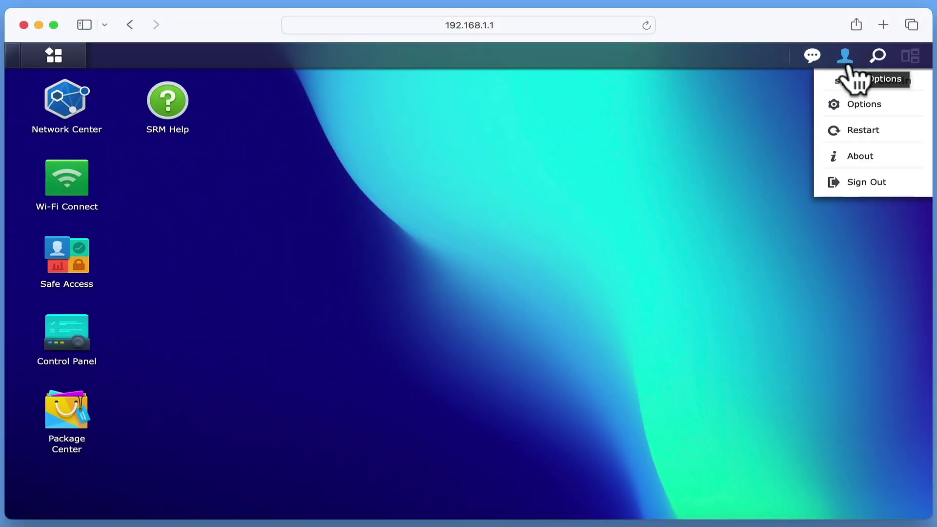
left_click(859, 131)
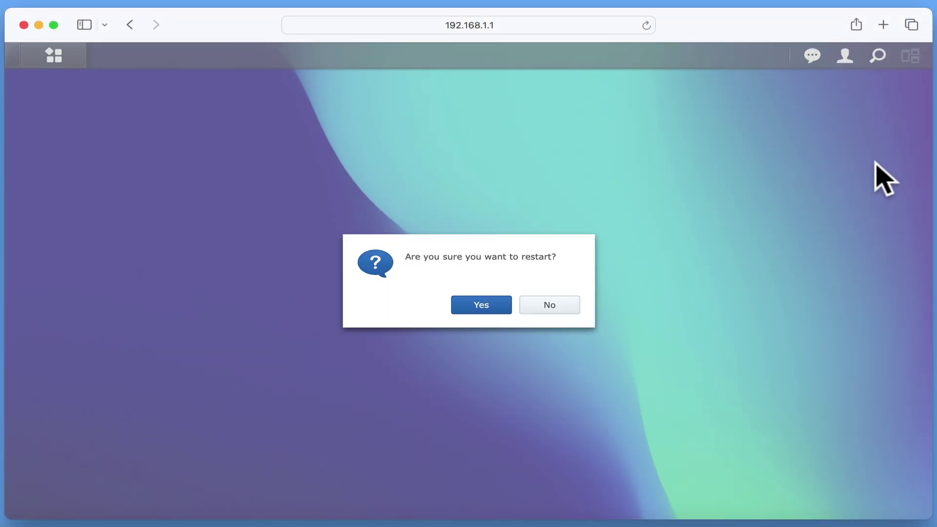
left_click(495, 310)
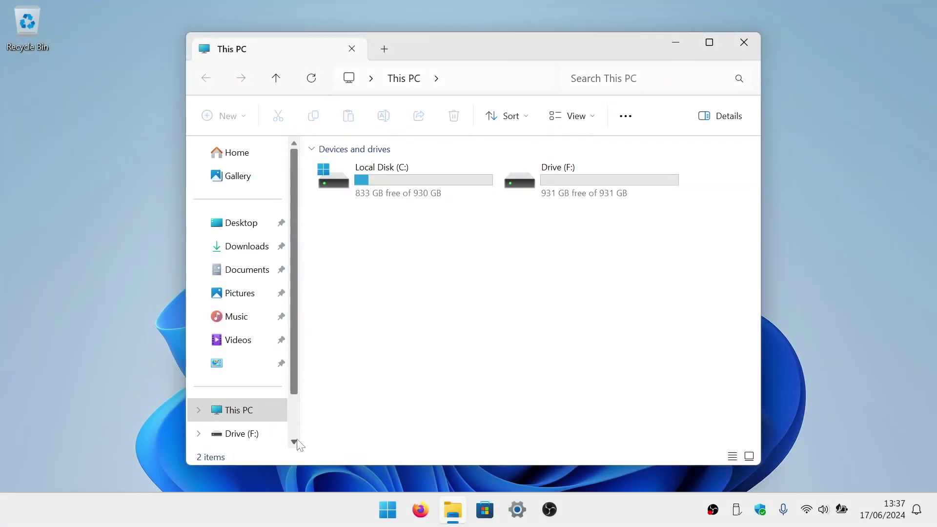
Go to the Network folder and select the SYNOLOGYROUTER computer
scroll(299, 444, "down", 2)
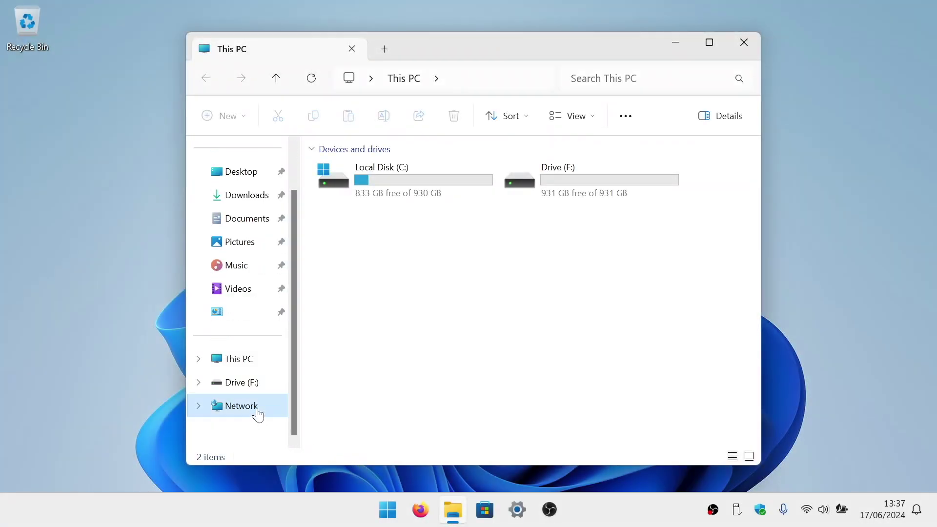
left_click(257, 413)
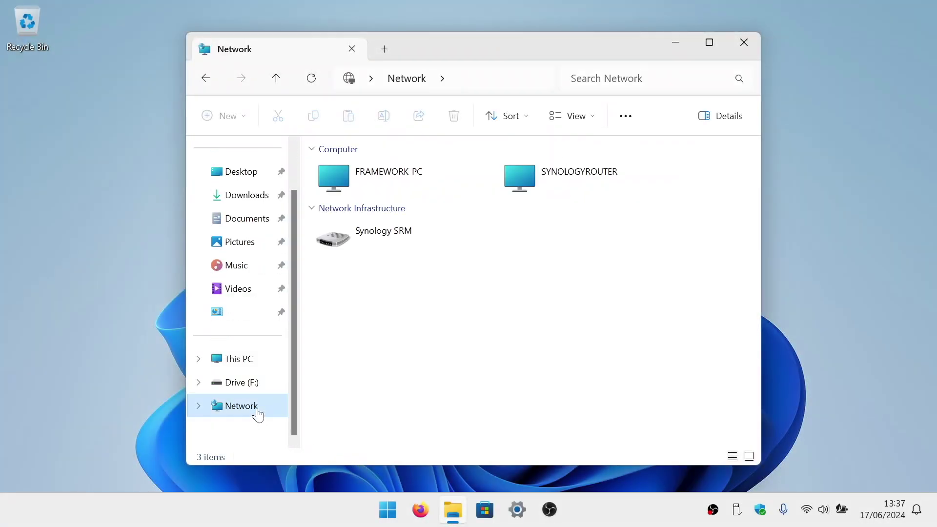
left_click(607, 181)
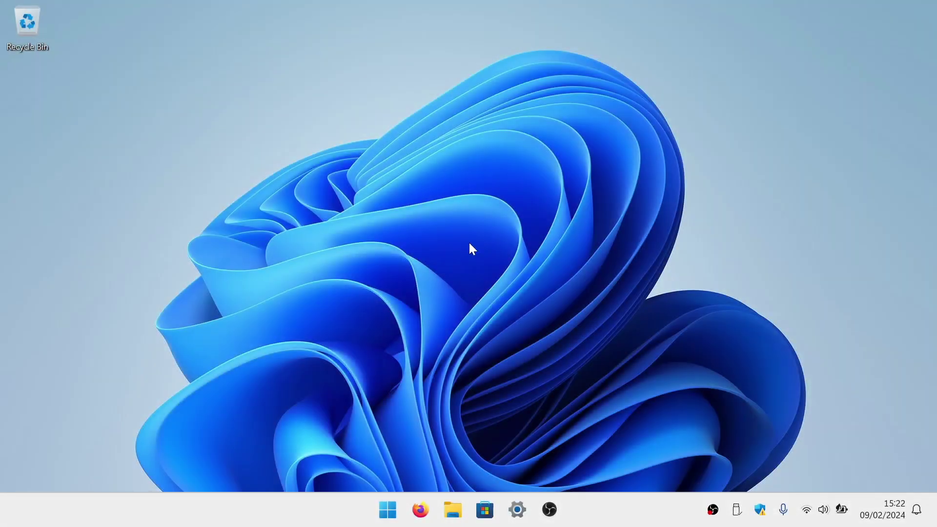
left_click(453, 510)
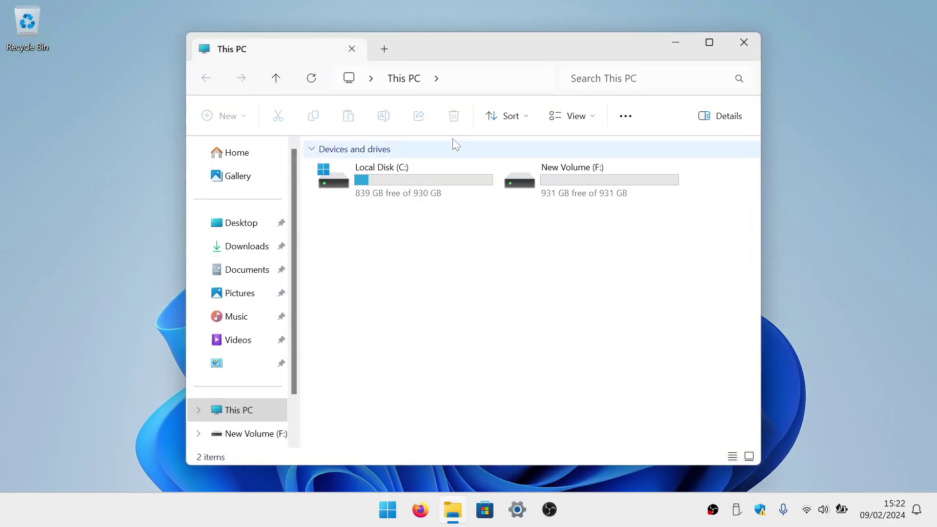
left_click(461, 86)
type("\\")
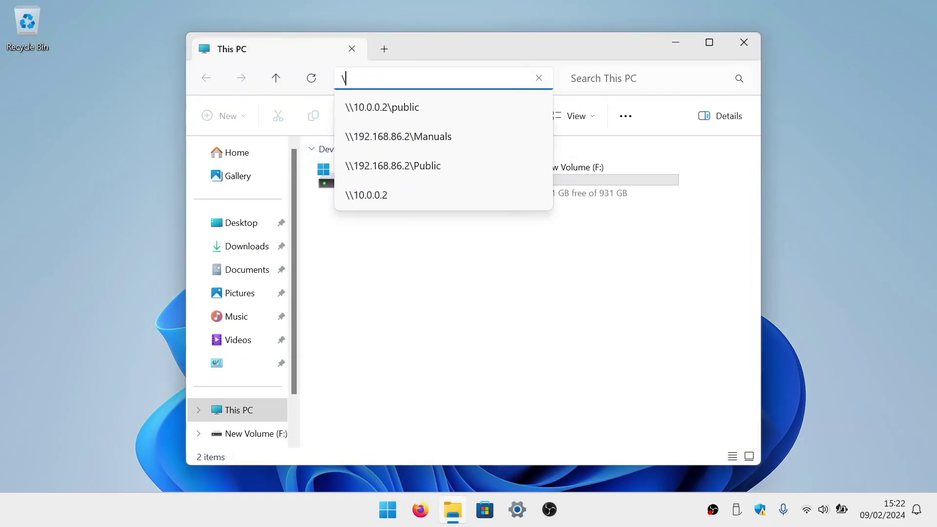
type("\\SynologyR")
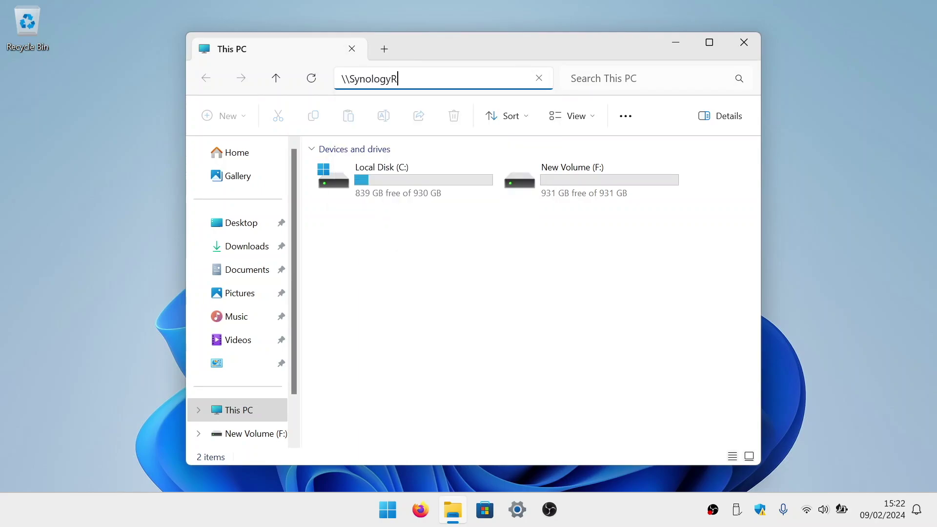
type("outer")
key("Return")
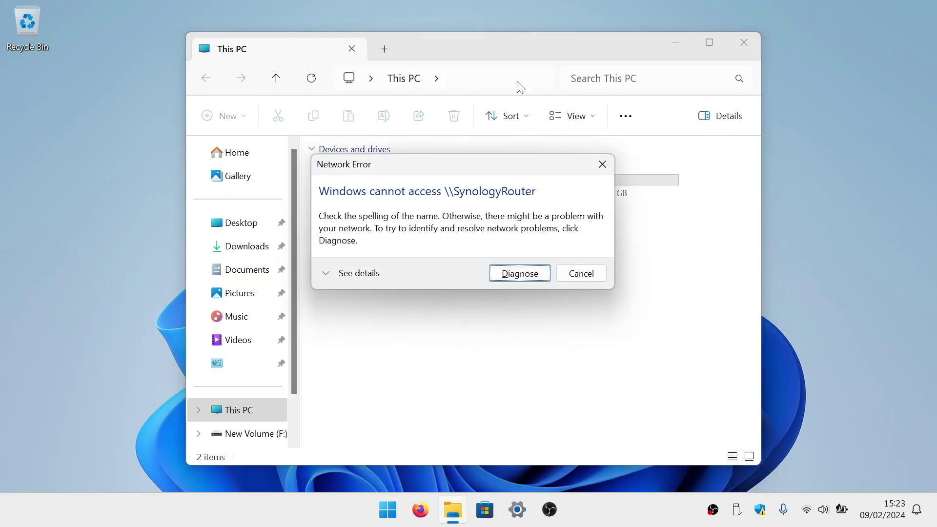
left_click(581, 278)
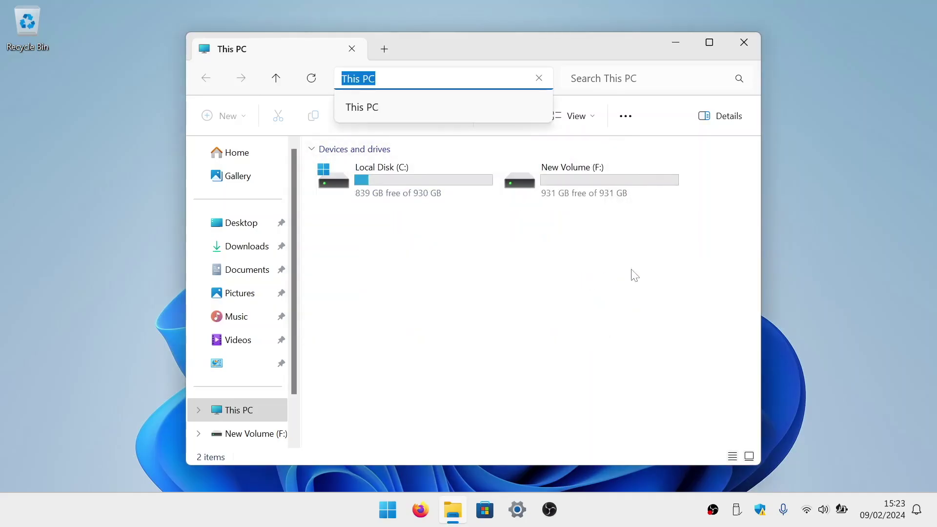
left_click(741, 42)
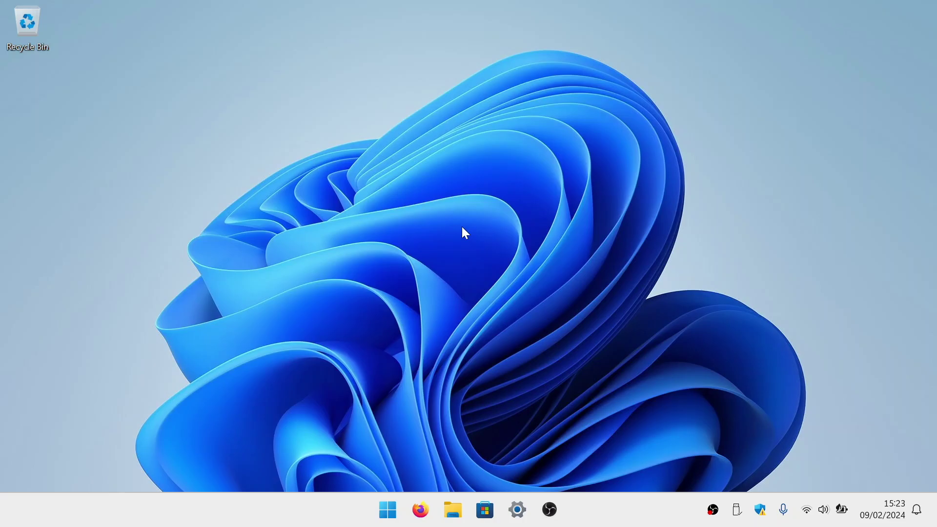
left_click(392, 510)
In maximized Terminal, run Get-SmbServerConfiguration | Select EnableSMB2Protocol, then begin typing exit
type("terminal")
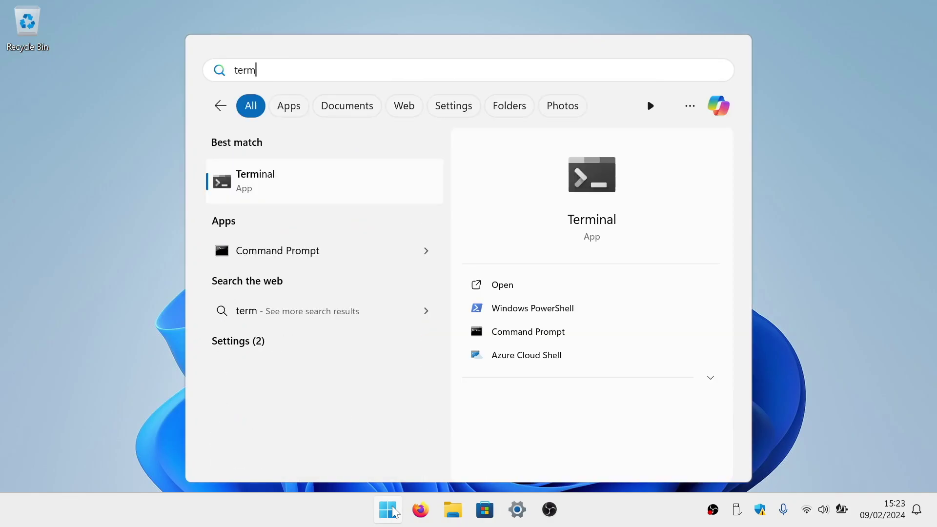
left_click(283, 189)
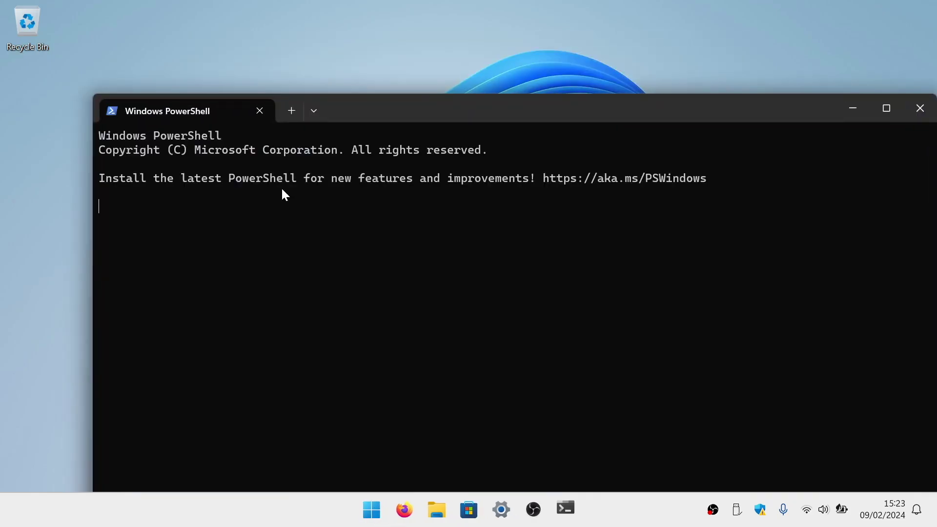
left_click(881, 111)
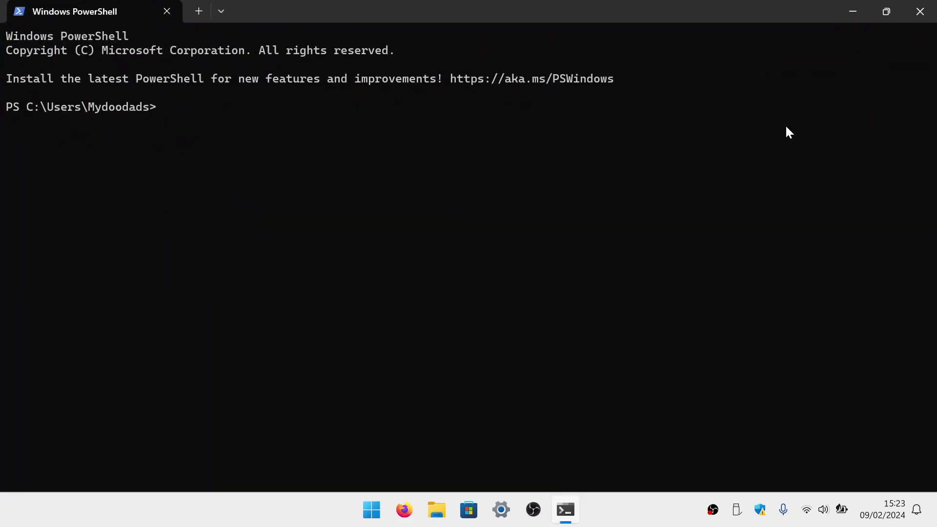
type("Get-SmbServer")
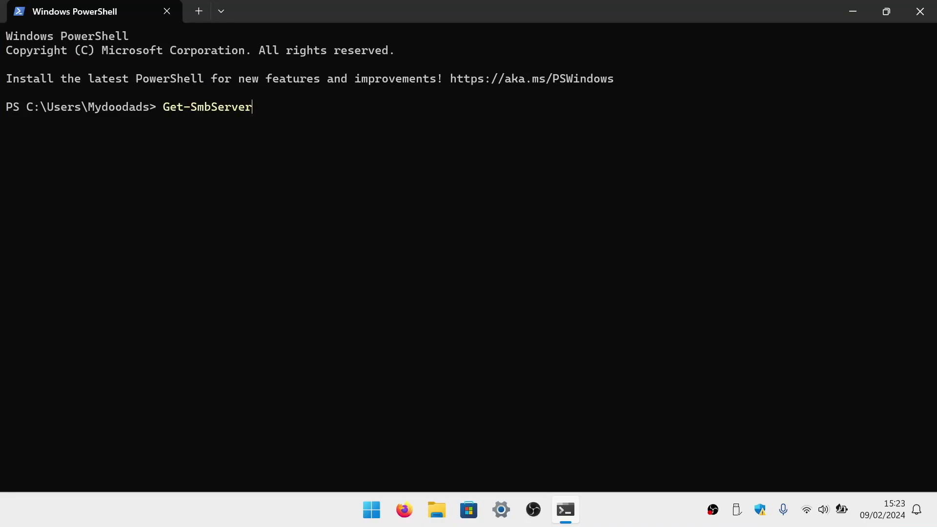
type("Configuration")
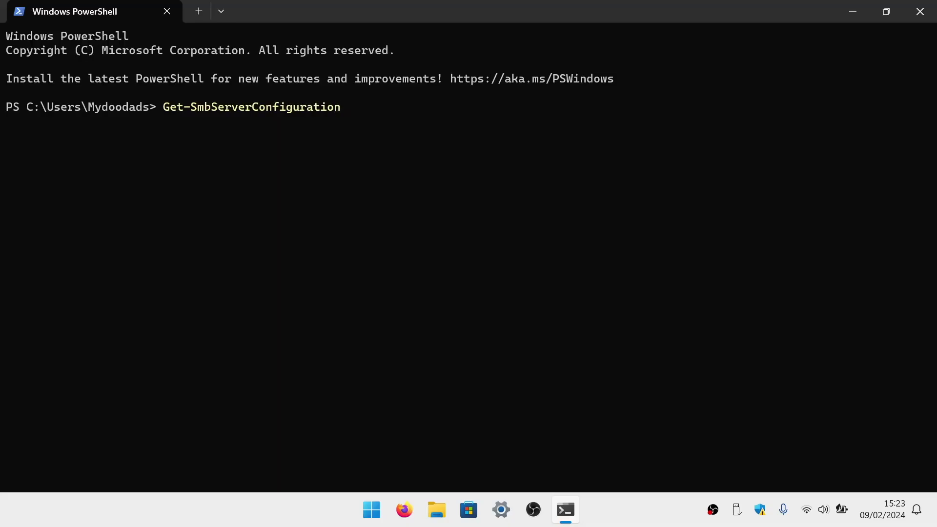
type(" | Select Enable")
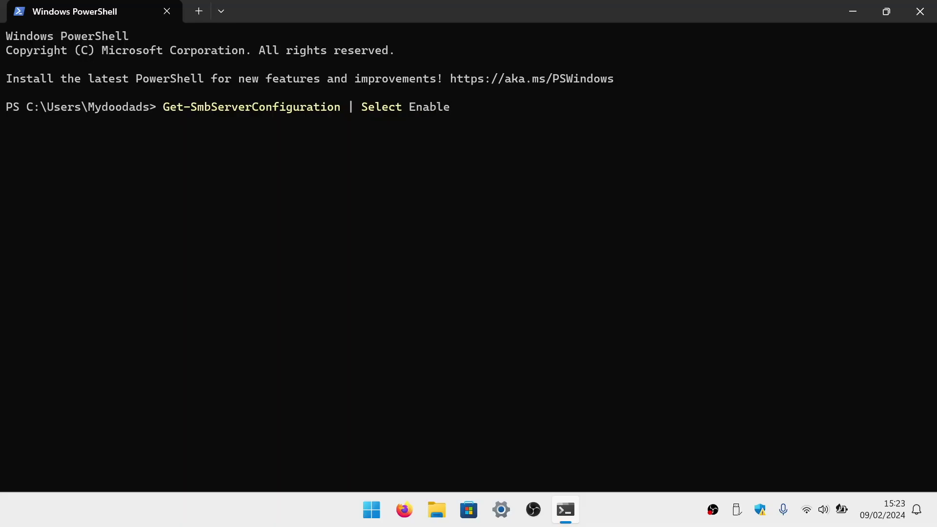
type("SMB2Protocol")
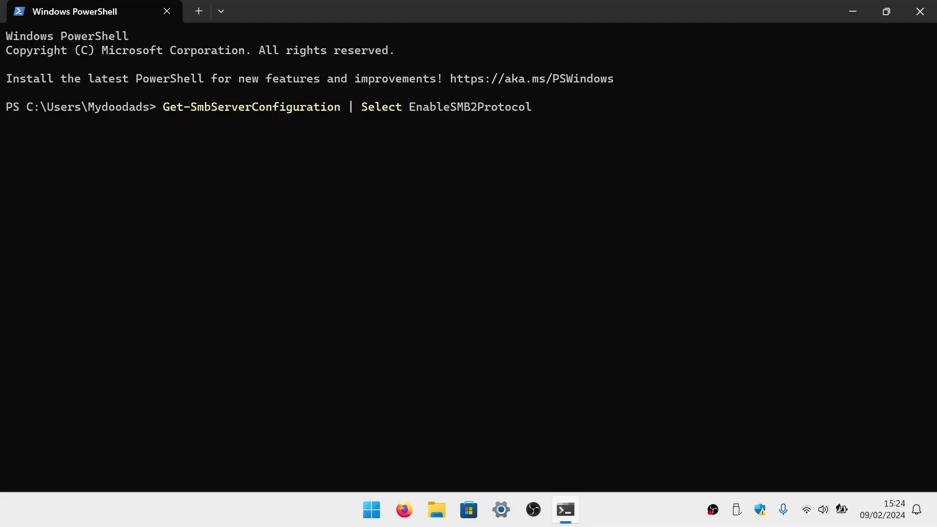
key("Return")
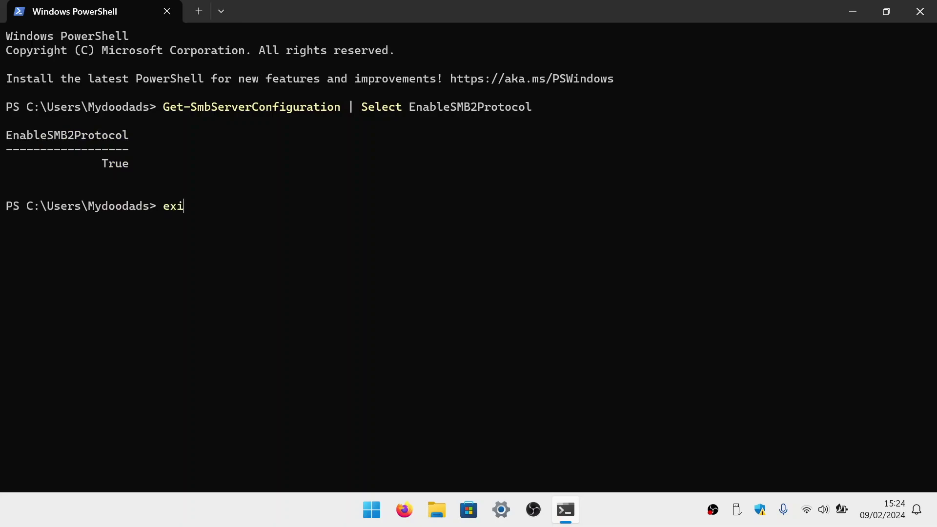
type("t")
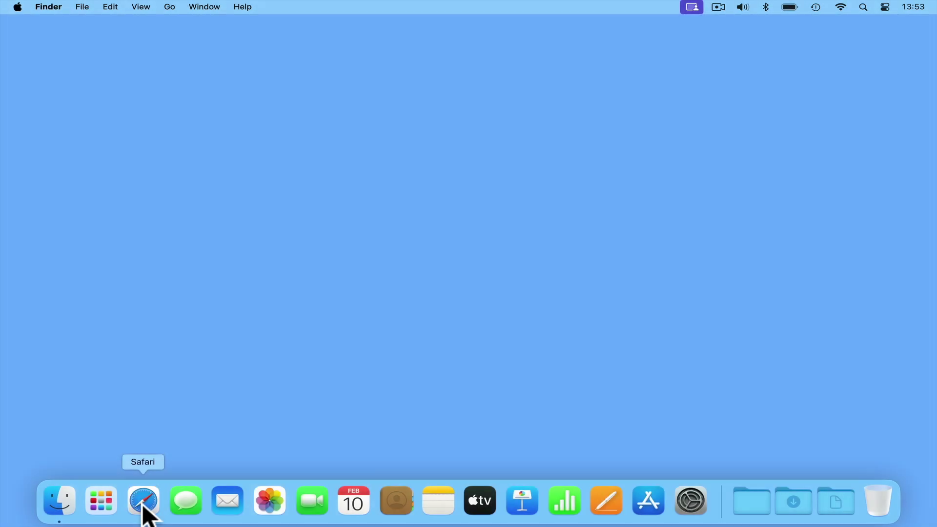
Load 192.168.1.1 in Safari, sign in to SRM with the administrator account, and open Control Panel
left_click(142, 499)
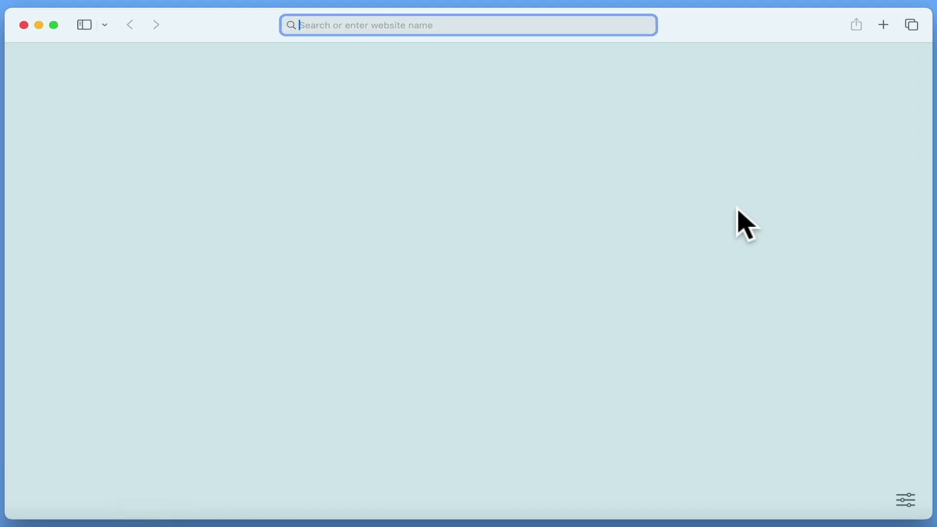
type("192.168.1.1")
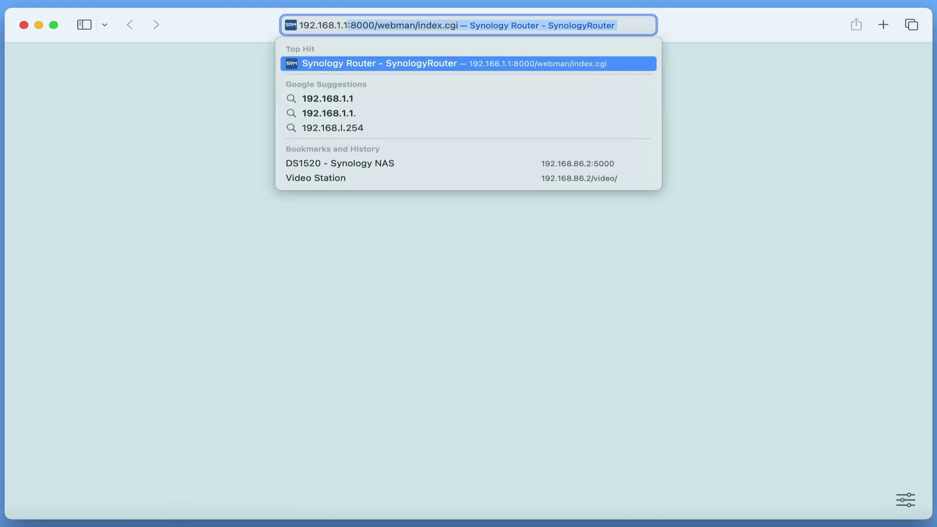
key("Return")
type("system")
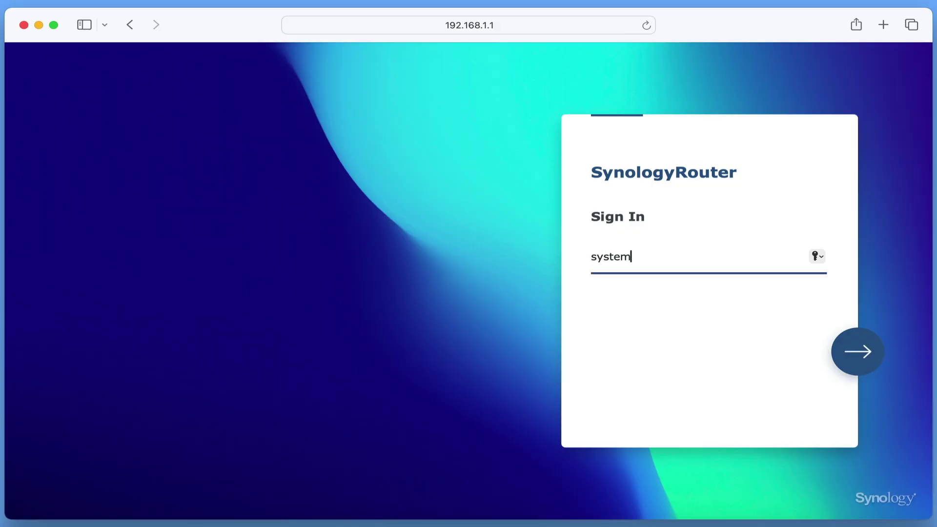
type("-admin")
key("Return")
type("********")
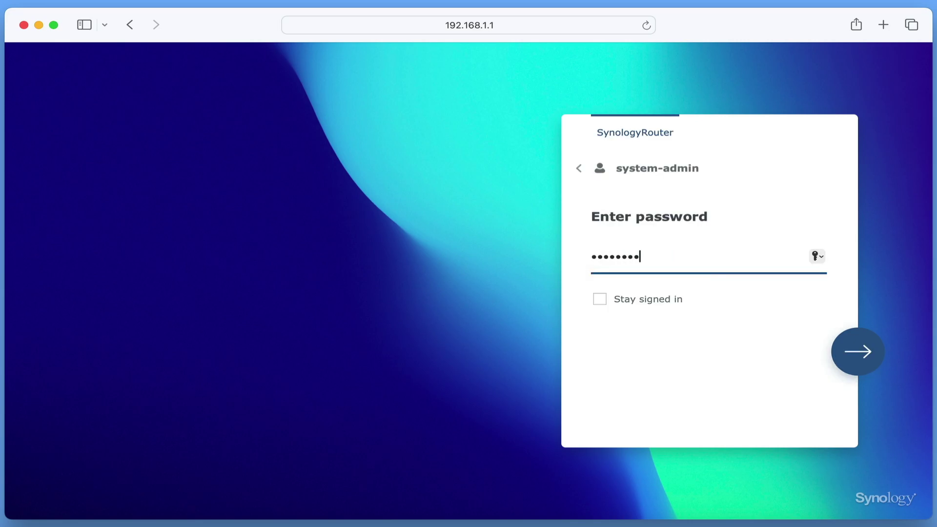
key("Return")
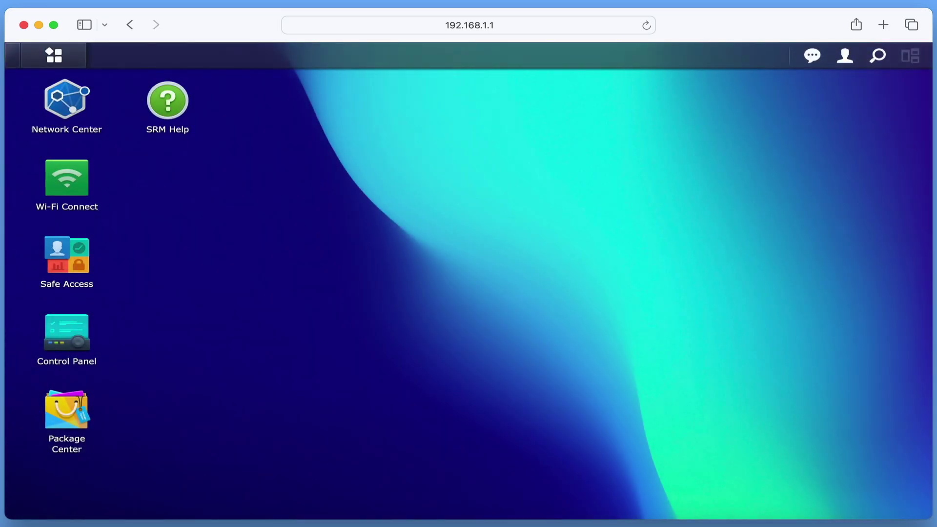
left_click(81, 344)
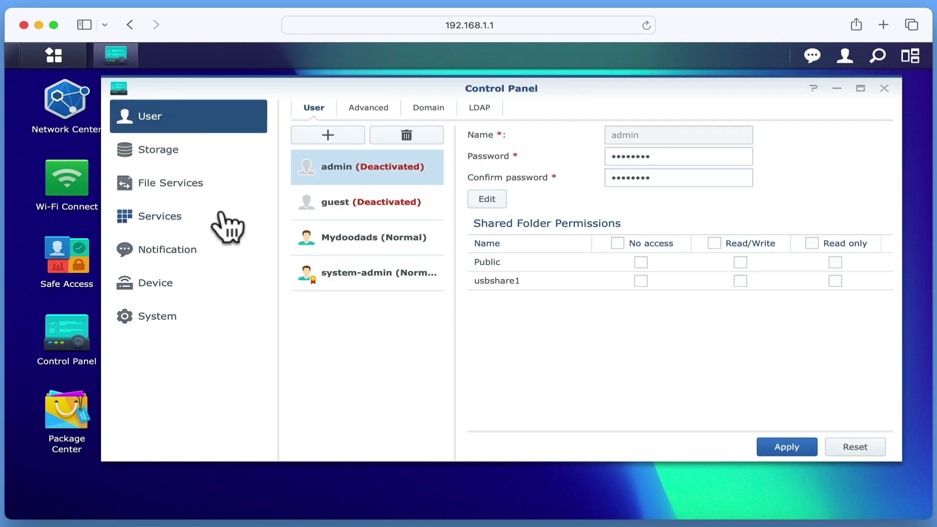
Clear the SMB cache under File Services advanced settings, apply the changes, and close Control Panel
left_click(218, 185)
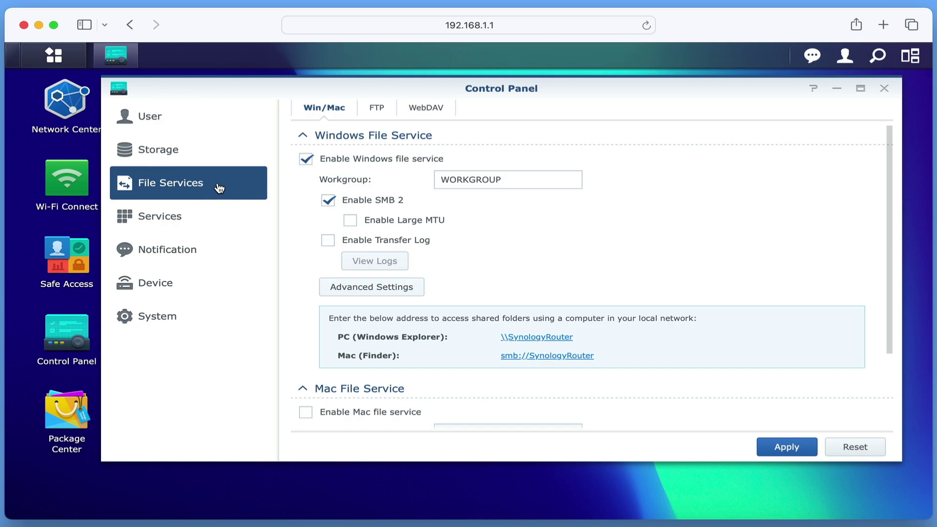
left_click(371, 288)
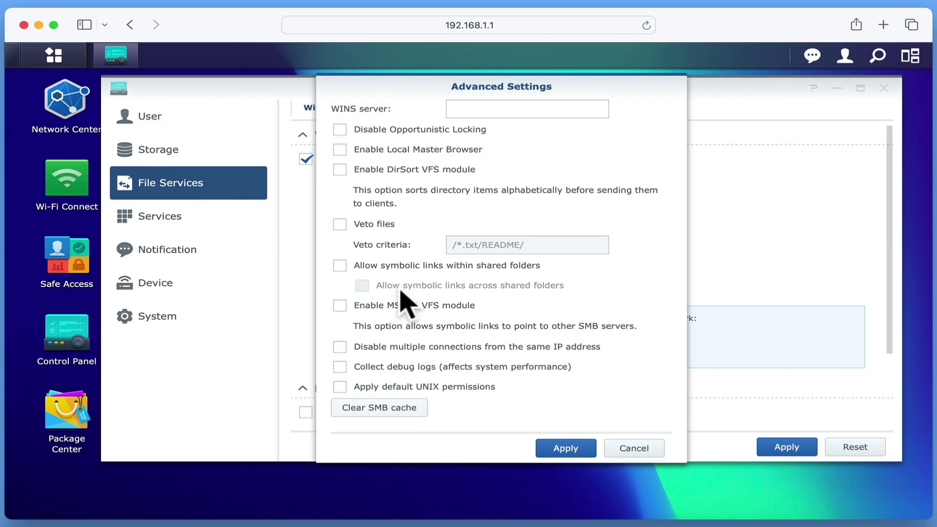
left_click(405, 413)
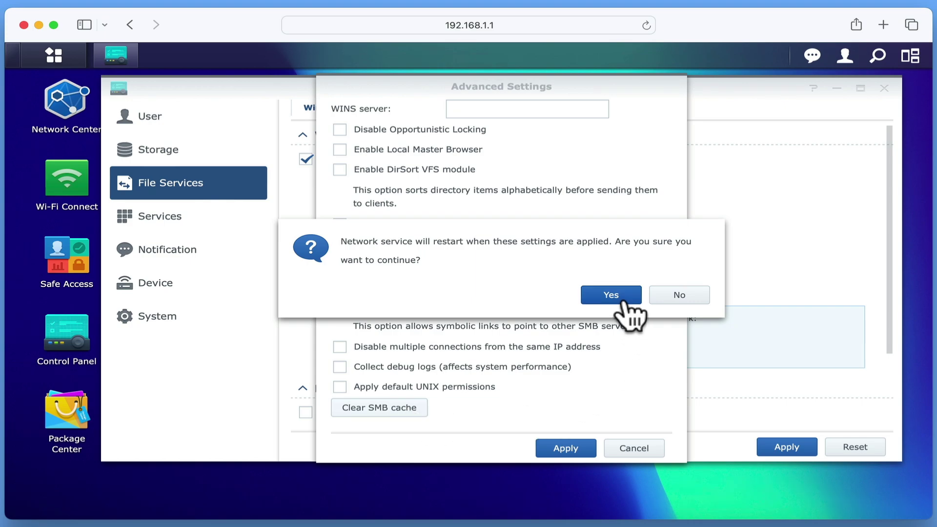
left_click(624, 302)
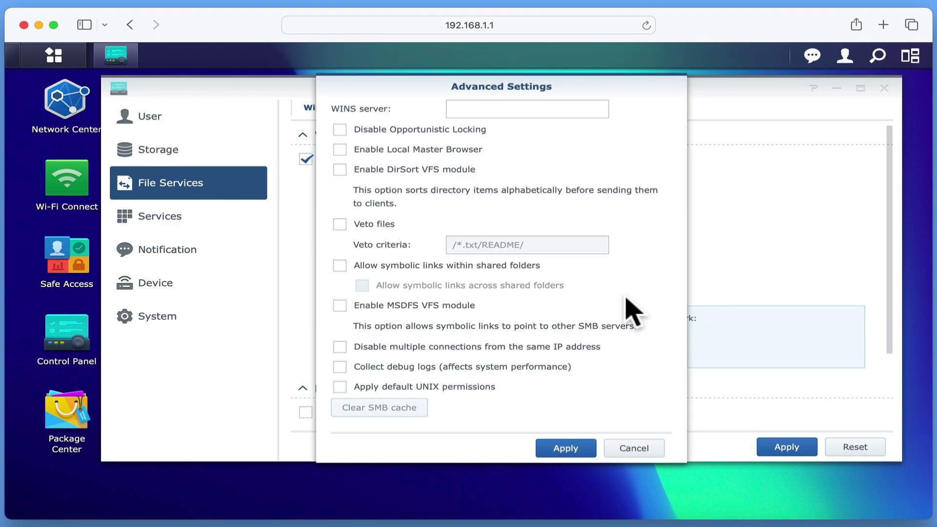
left_click(567, 448)
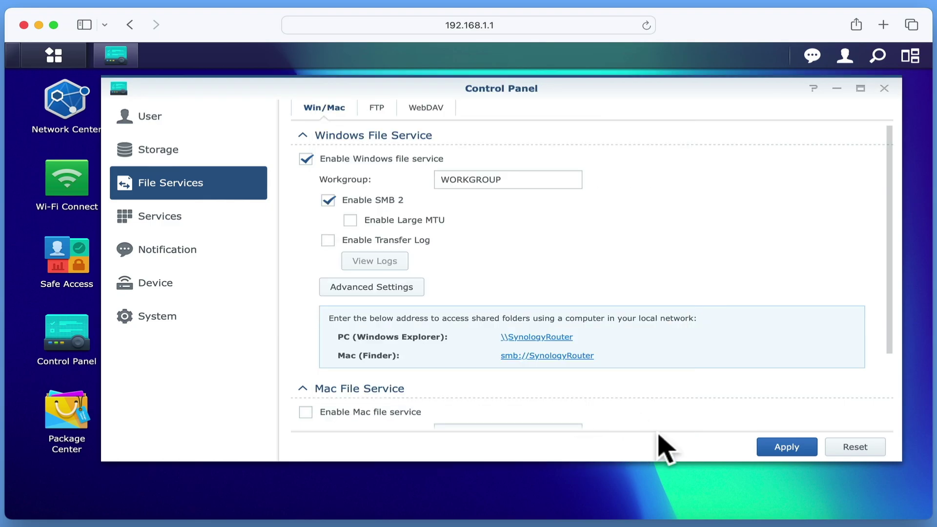
left_click(787, 450)
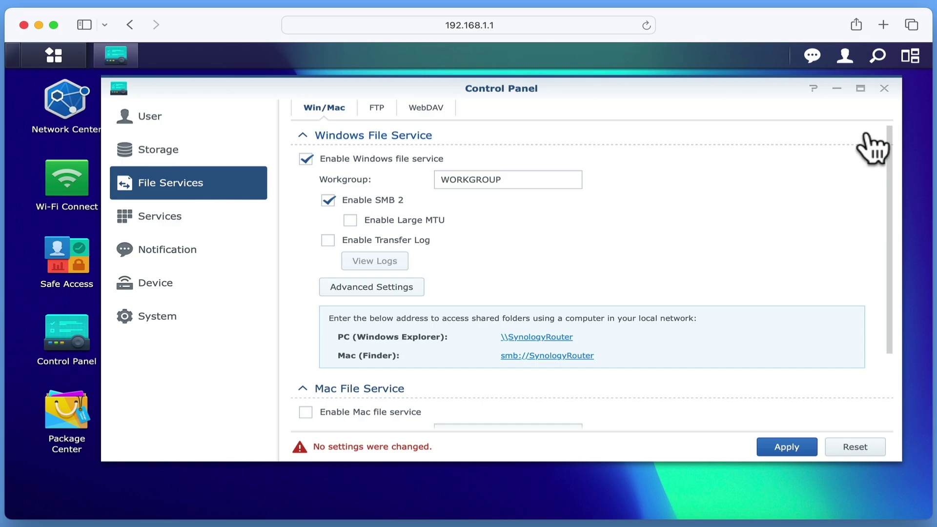
left_click(884, 89)
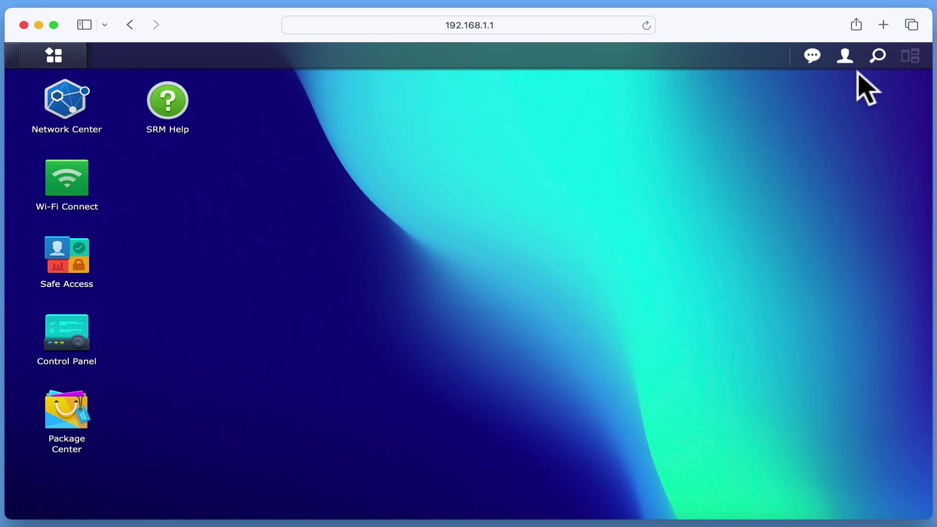
Sign out of SRM and browse to \\synologyrouter in Windows File Explorer
left_click(846, 58)
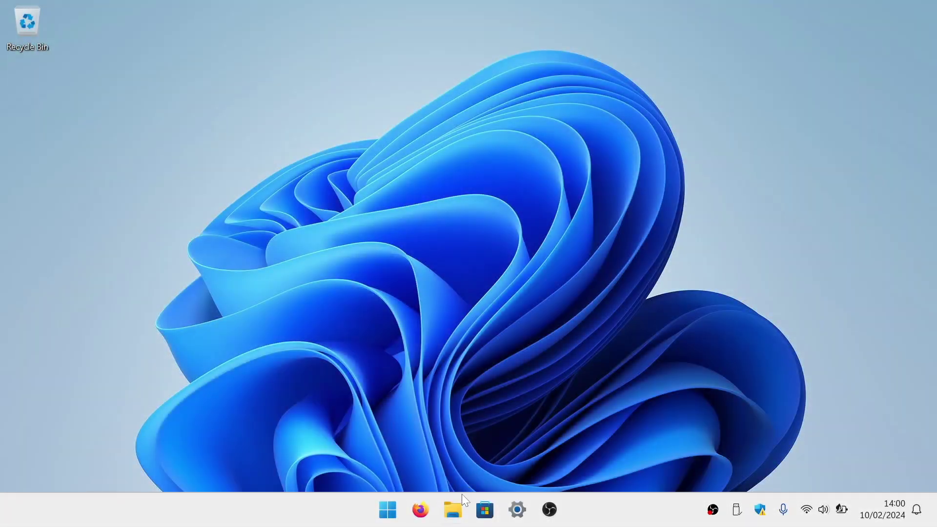
left_click(453, 507)
left_click(486, 84)
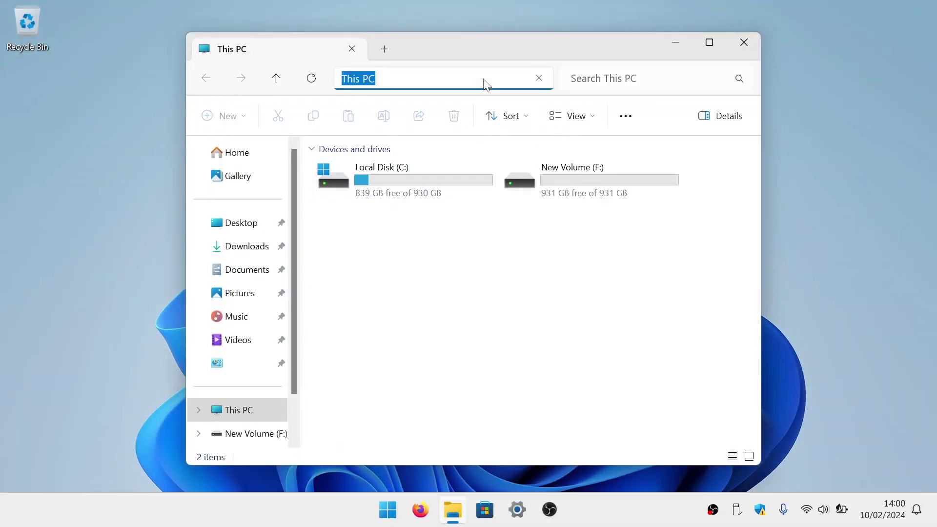
type("\\\\synolo")
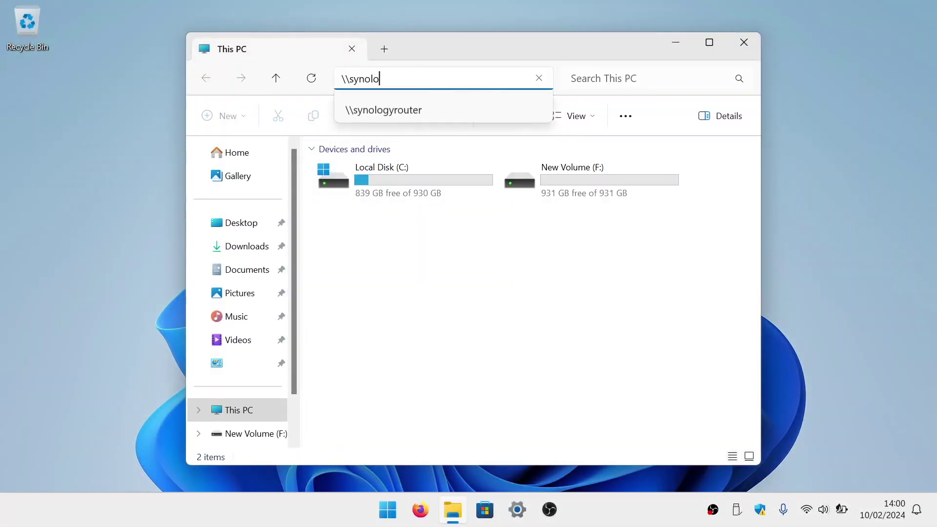
type("gyrouter")
key("Return")
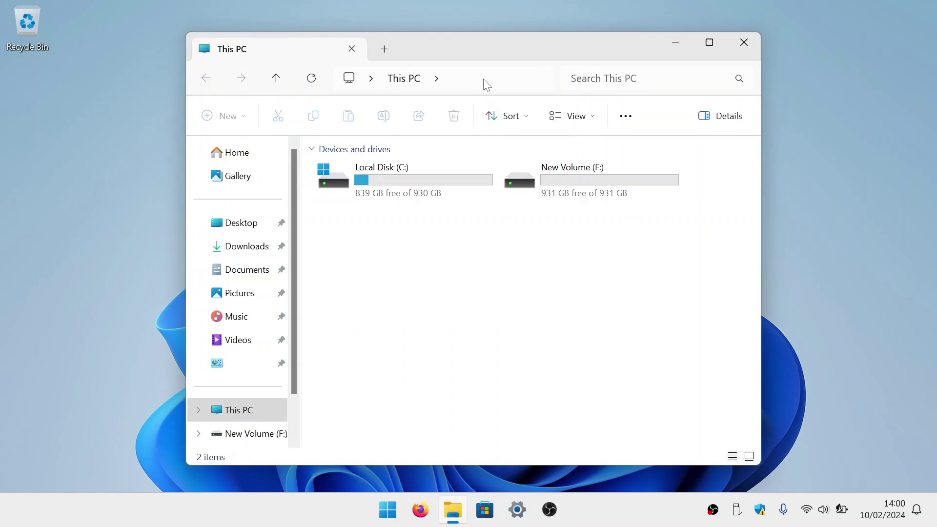